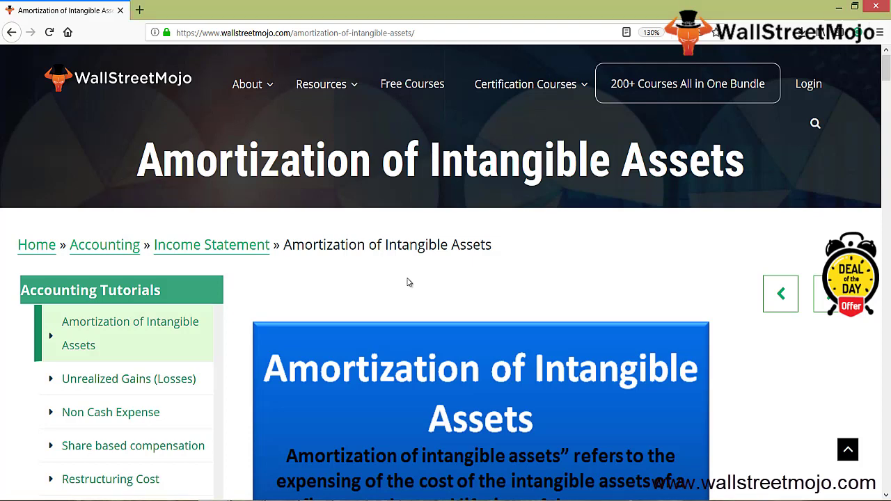
Step: Scroll down through the WallStreetMojo Amortization of Intangible Assets article
scroll(408, 283, "down", 2)
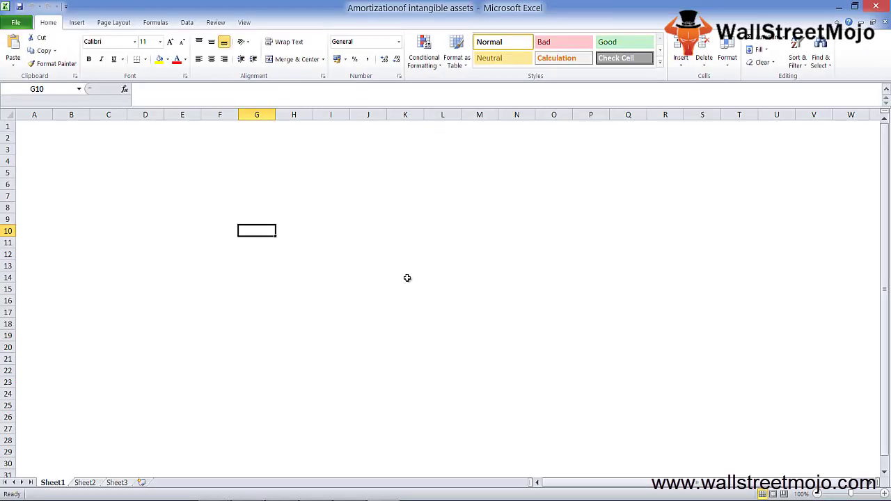
Step: Return to the top of the sheet and enter Physical in A2
key("Up")
key("Up")
key("Left")
key("Up")
key("Left")
key("Up")
key("Left")
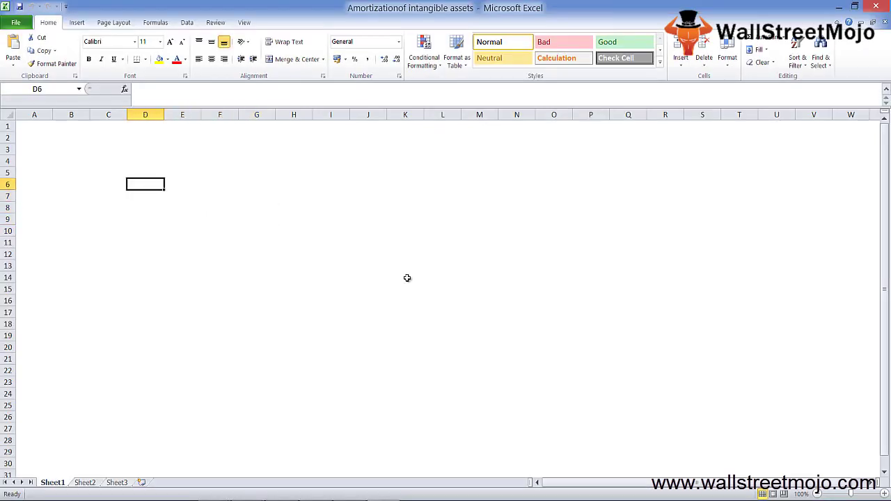
key("Up")
key("Left")
key("Up")
key("Left")
key("Up")
key("Up")
key("Left")
type("Physica")
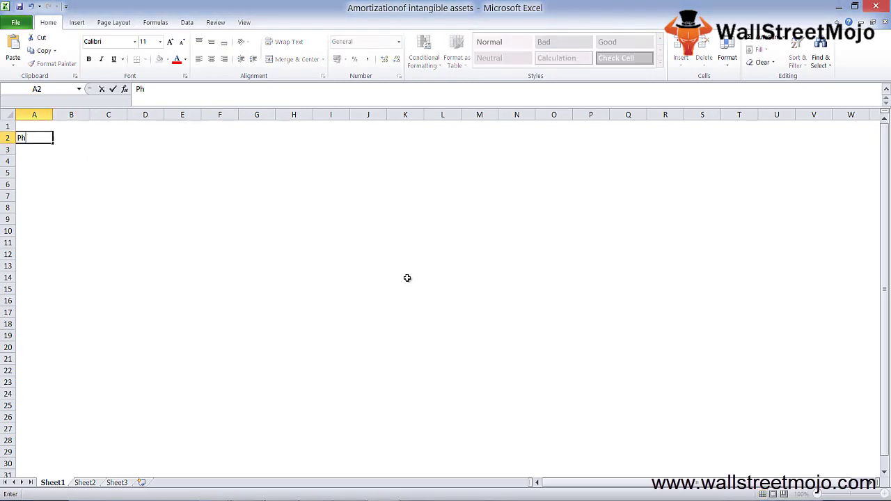
type("l")
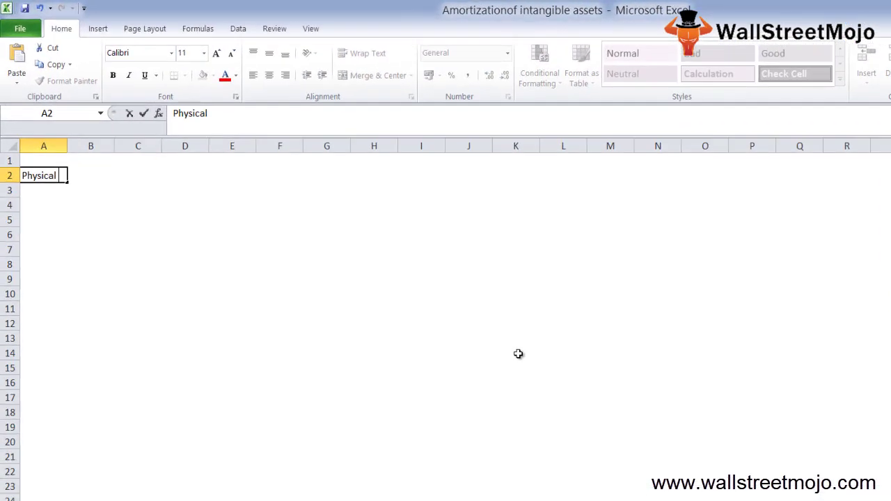
key("Down")
key("Down")
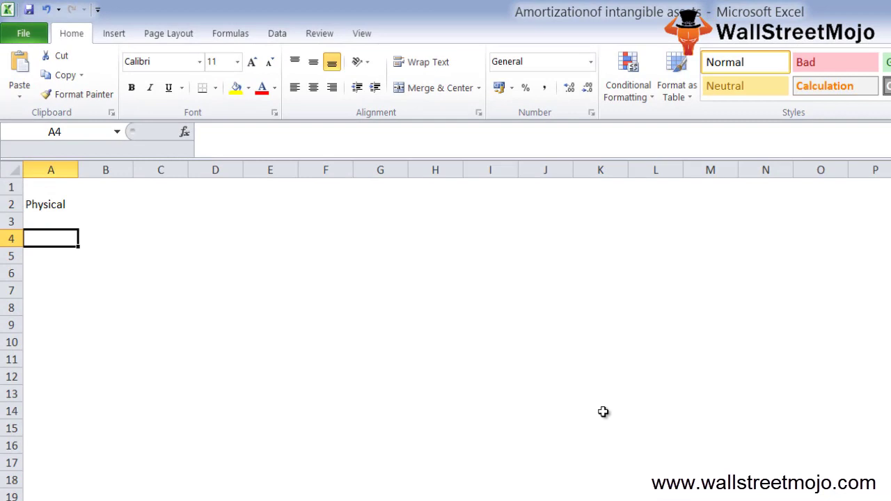
Step: List Trademarks, Copyrights and Patents in A4:A6 and 'Cost of assets' in A8
type("Trademarks")
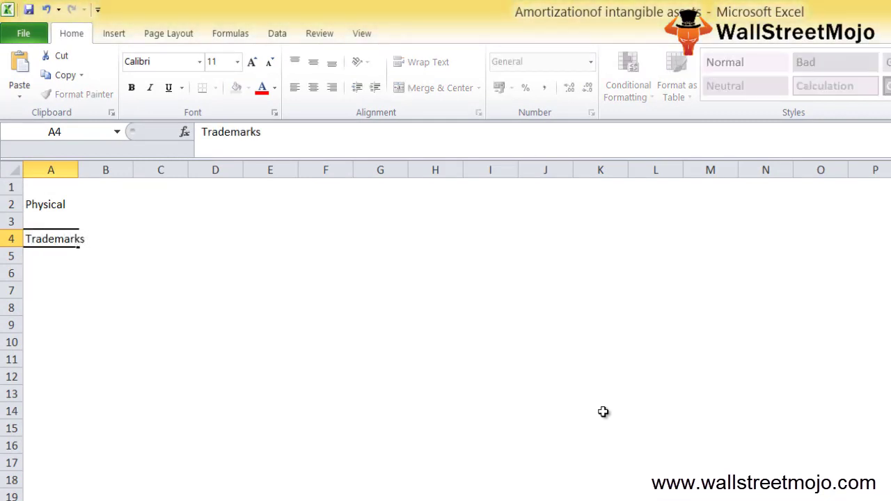
key("Return")
type("C")
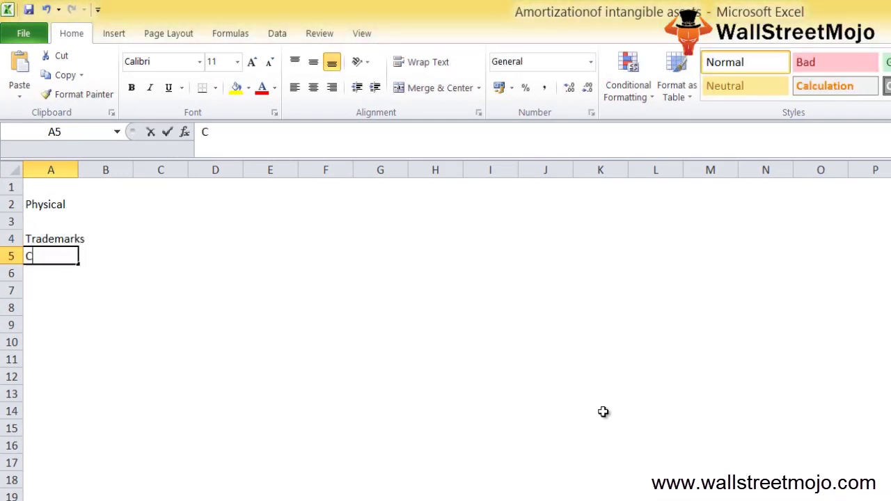
type("opyrigh")
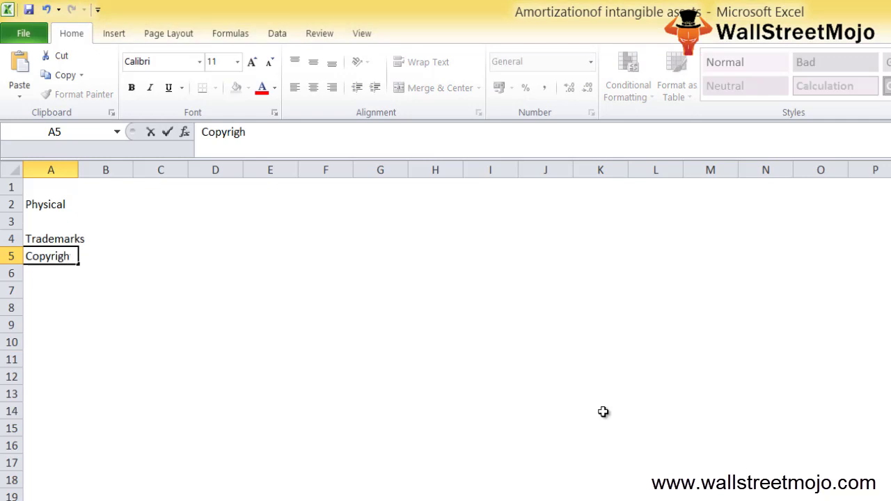
type("ts")
key("Return")
type("Patents")
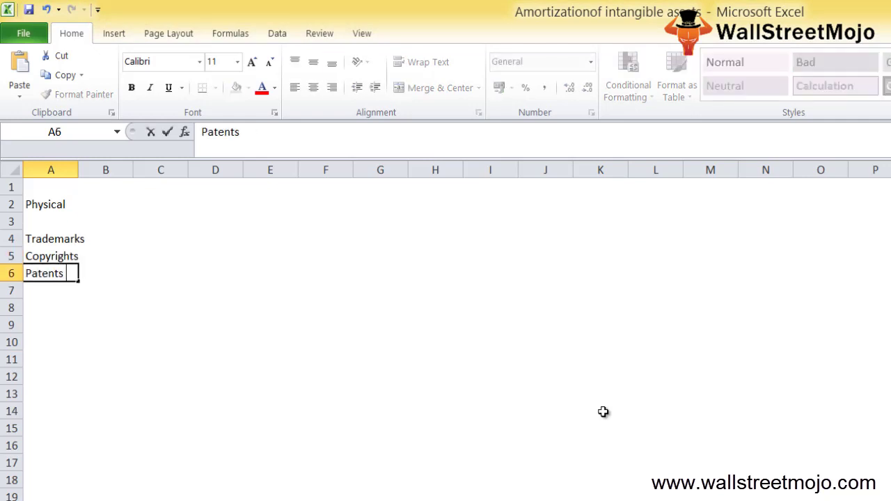
key("Return")
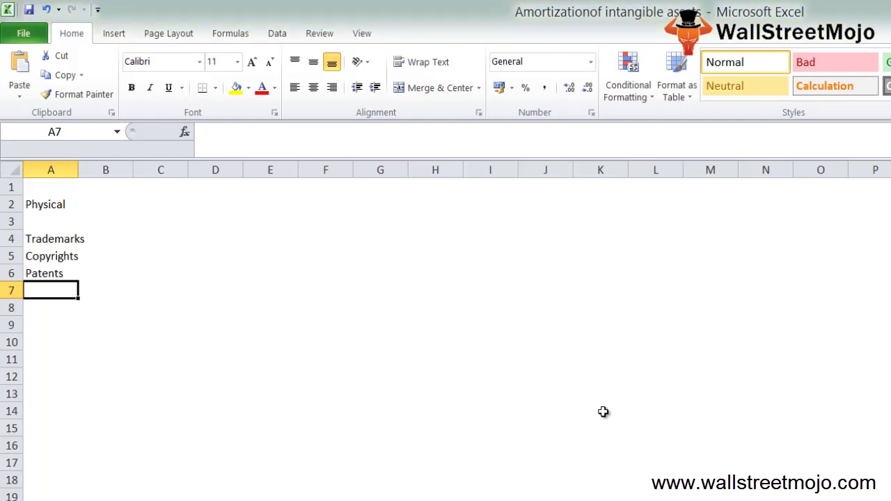
key("Return")
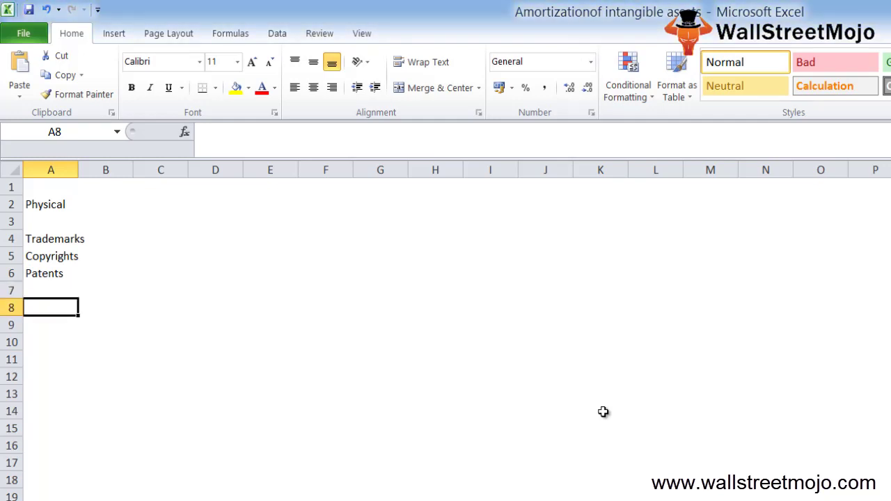
type("Cost of ")
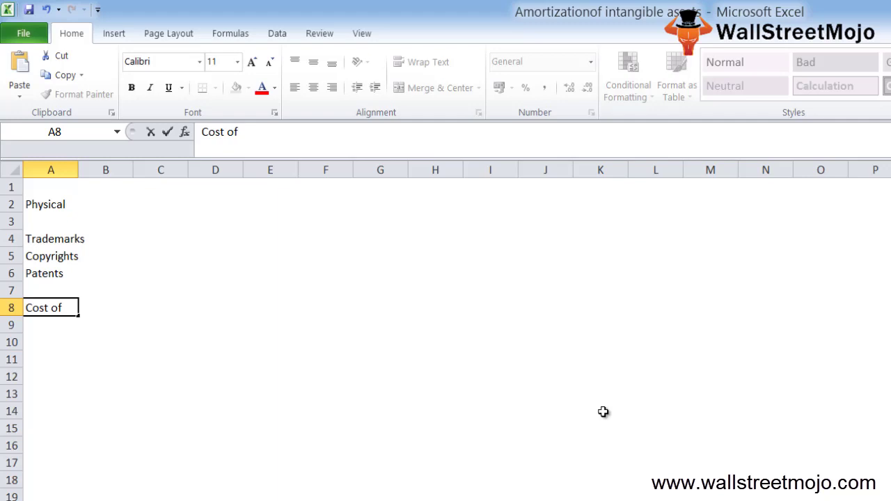
type("assets")
key("Return")
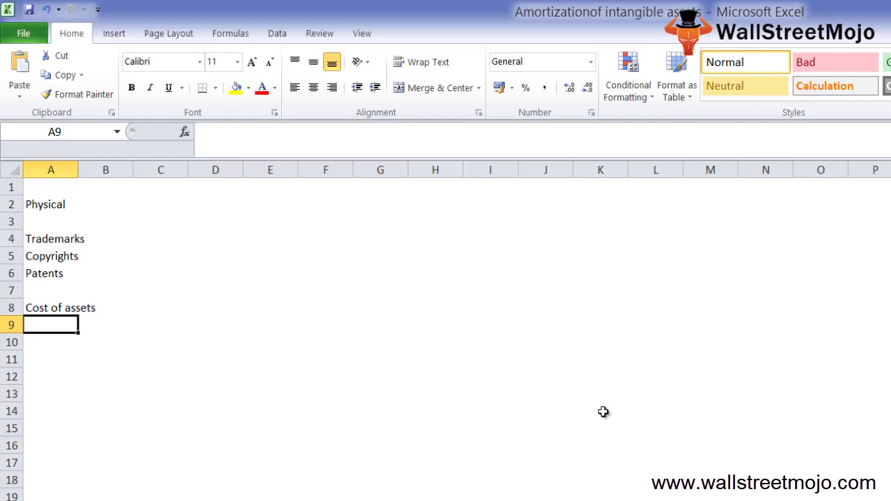
Step: Type the headings Amor in A10 and Dep in B10
key("Return")
type("Amot")
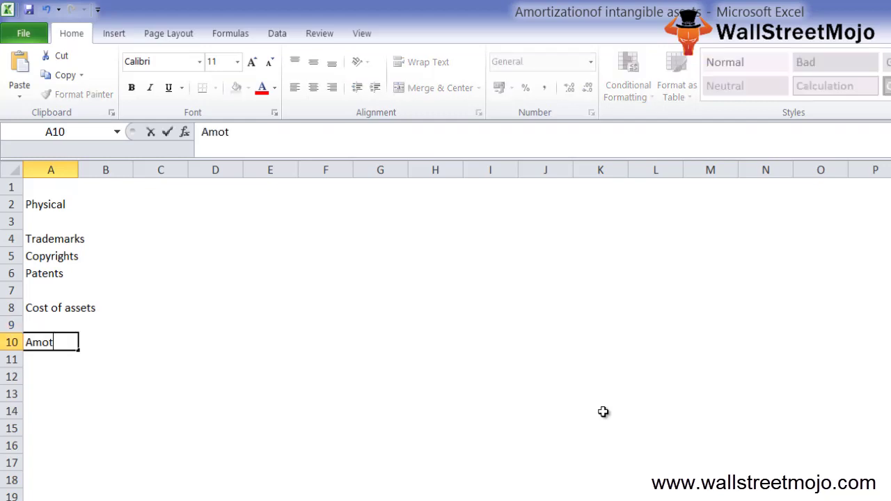
key("BackSpace")
type("r")
key("Return")
key("Up")
key("Right")
type("Dep")
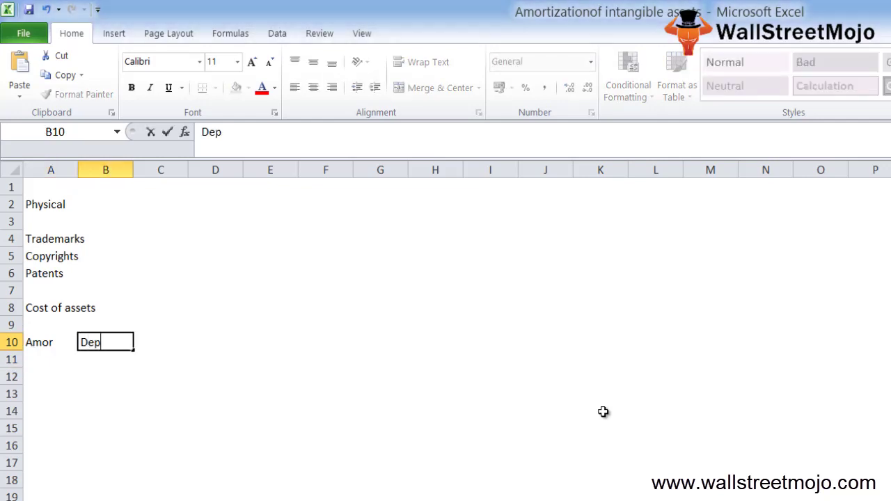
key("Return")
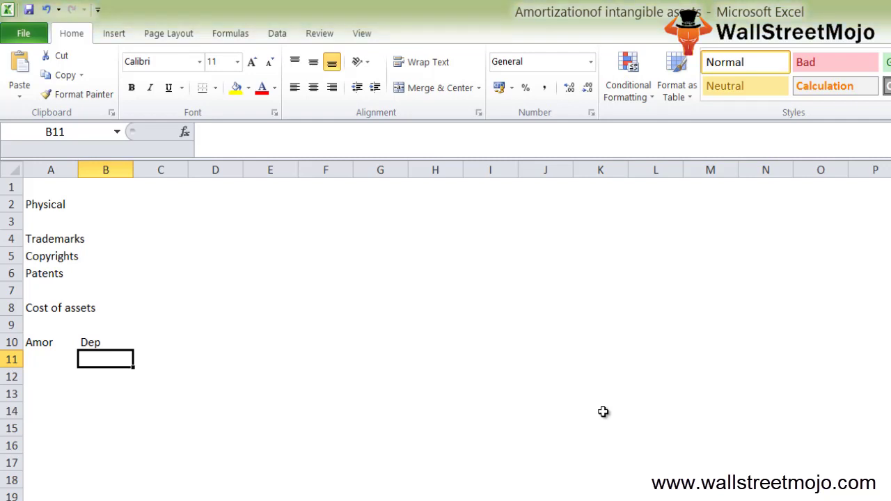
Step: Enter Intangible in A11 and Tangible in B11
key("Left")
type("Intangi")
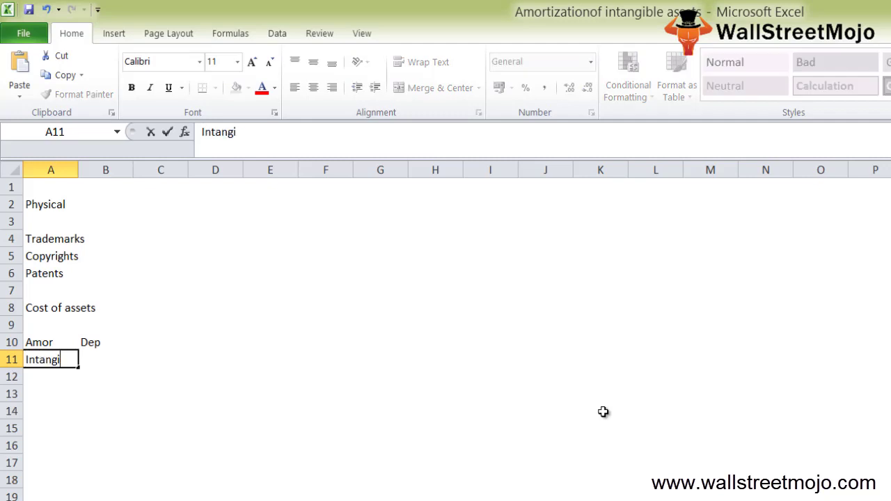
type("ble")
key("Tab")
type("Tan")
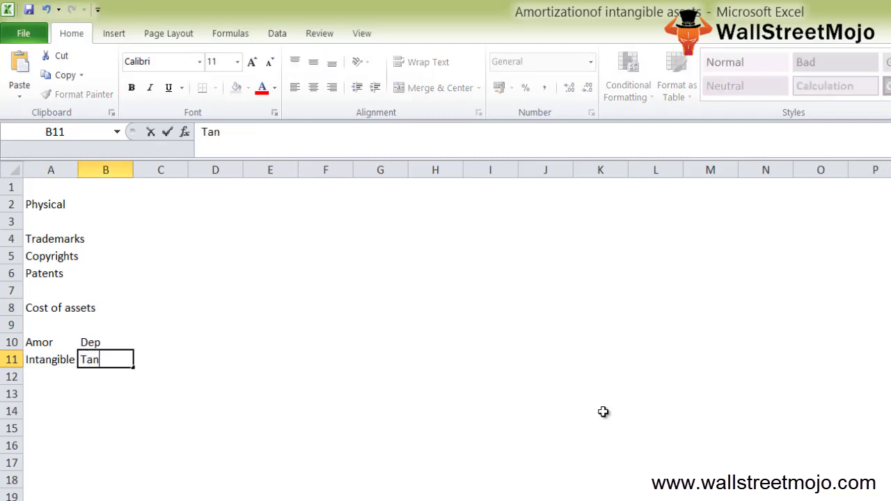
type("gible")
key("Return")
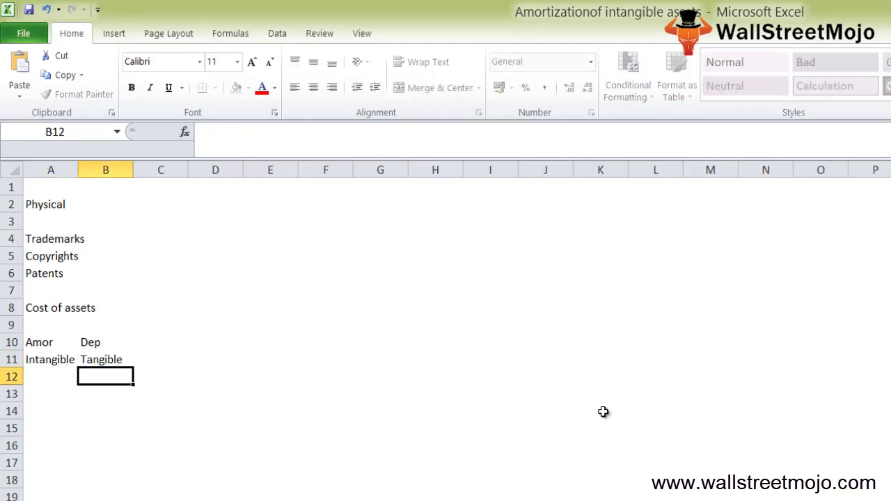
key("Return")
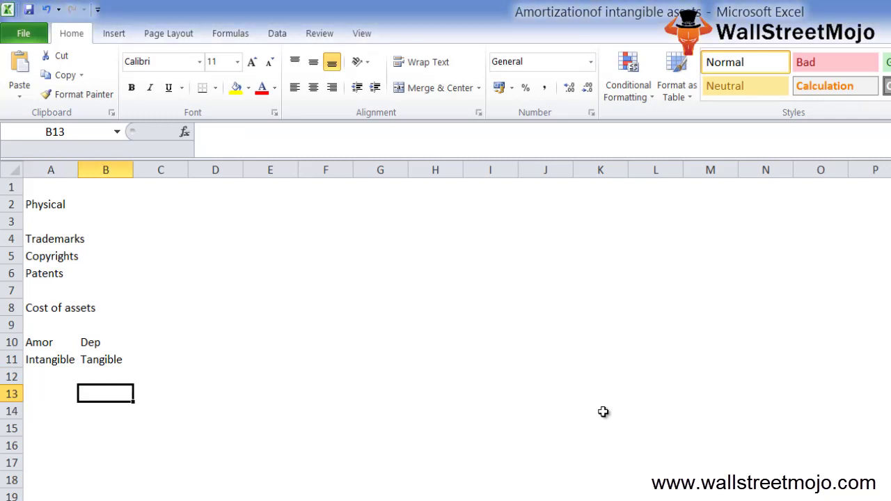
Step: Enter ABC, Patent and 15000 in B13:B15
type("ABC")
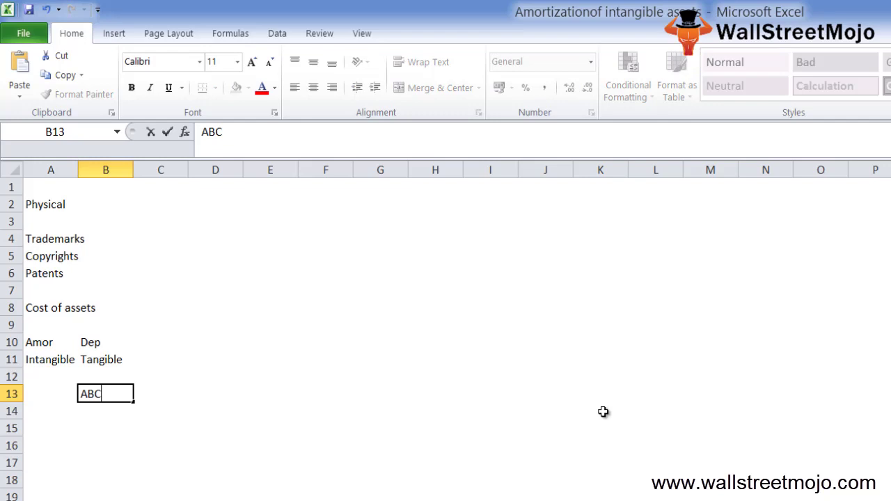
key("Return")
type("Patenet")
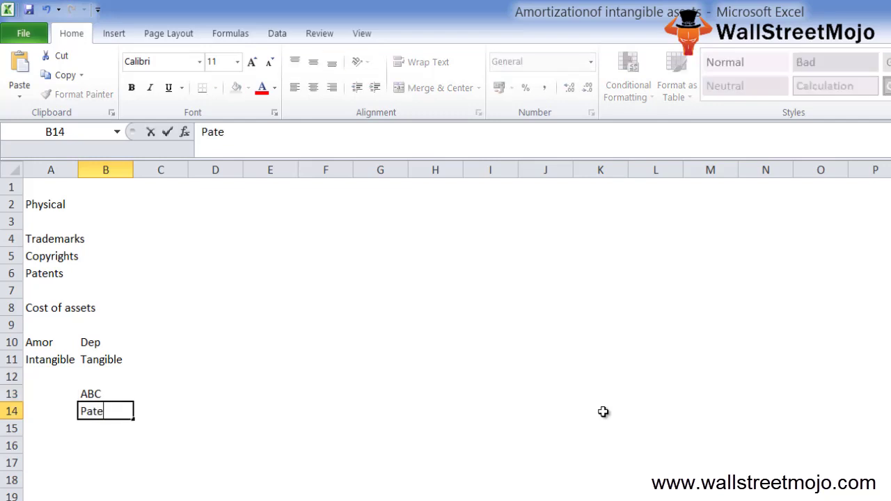
key("BackSpace")
key("BackSpace")
key("BackSpace")
type("nt")
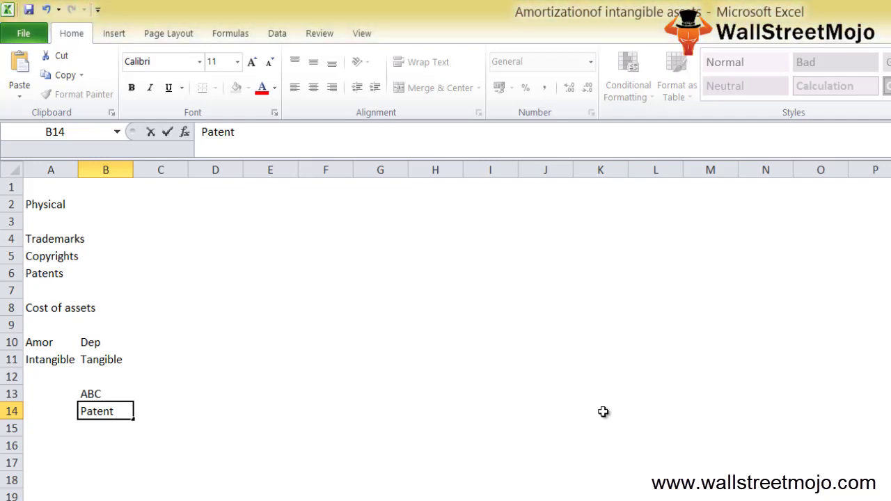
key("Return")
type("15000")
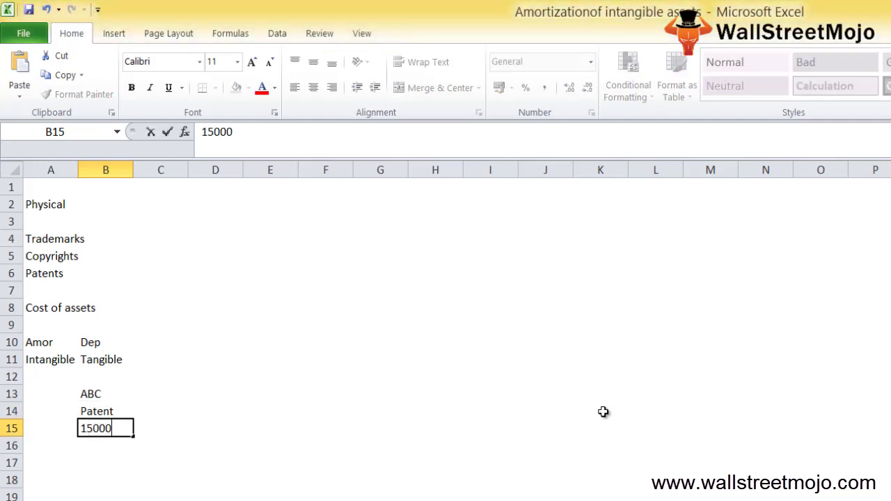
key("Return")
Step: Add 15 Years in B16 and B18, and 15000 in B20
type("15 Years")
key("Return")
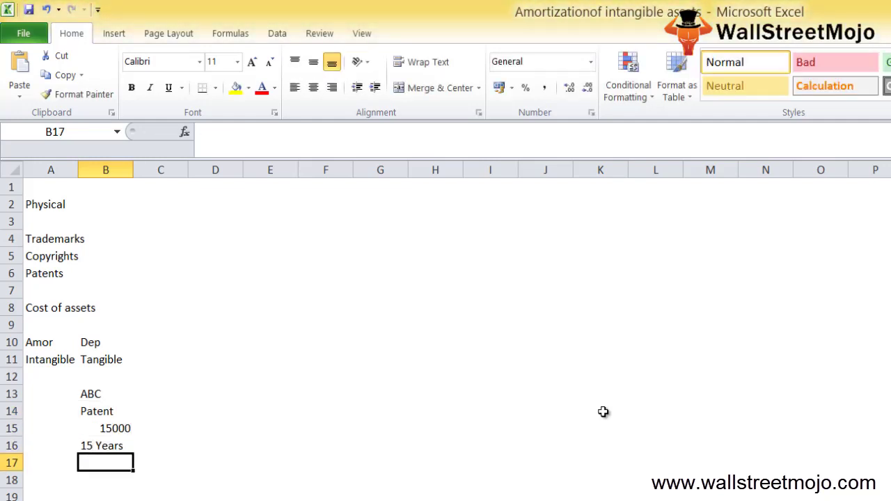
key("Return")
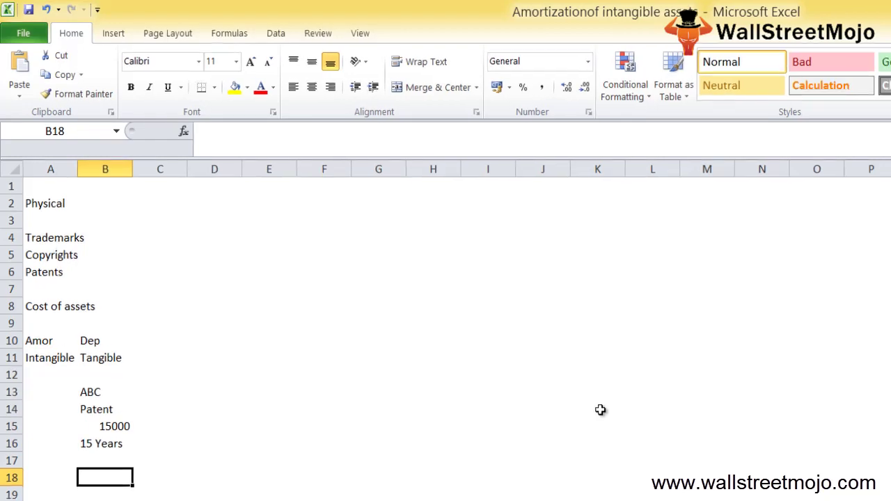
type("15 Years")
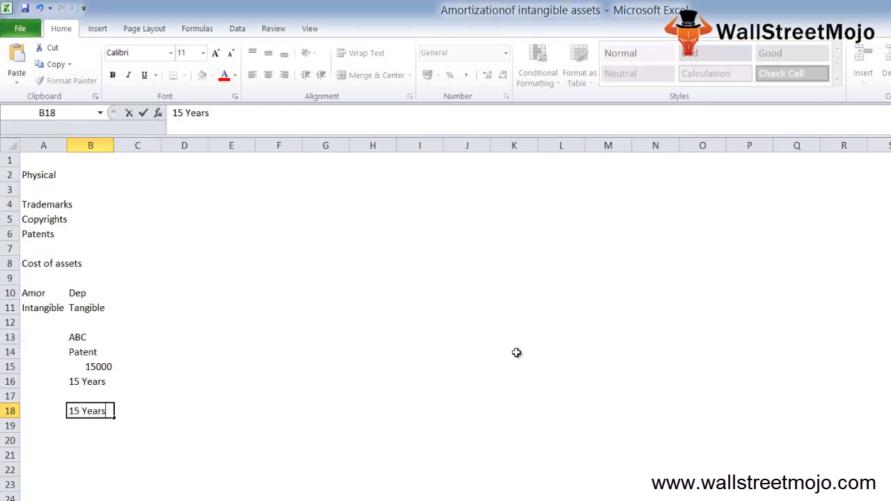
key("Return")
key("Return")
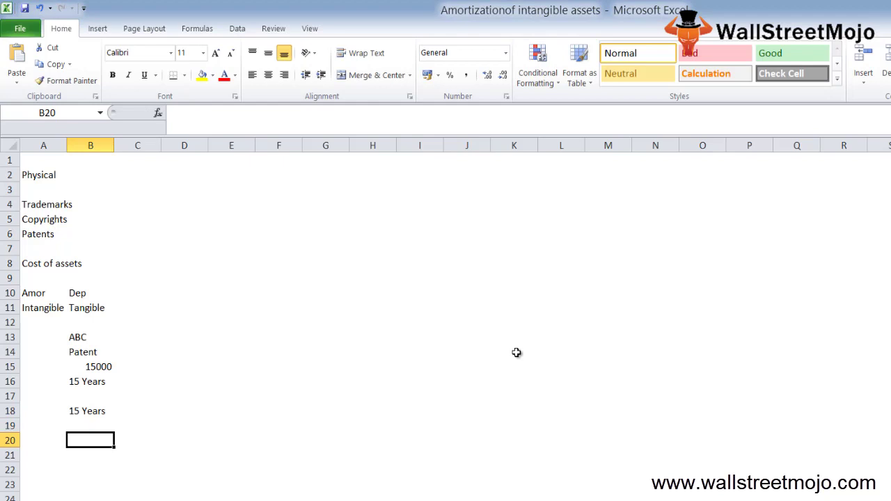
type("15000")
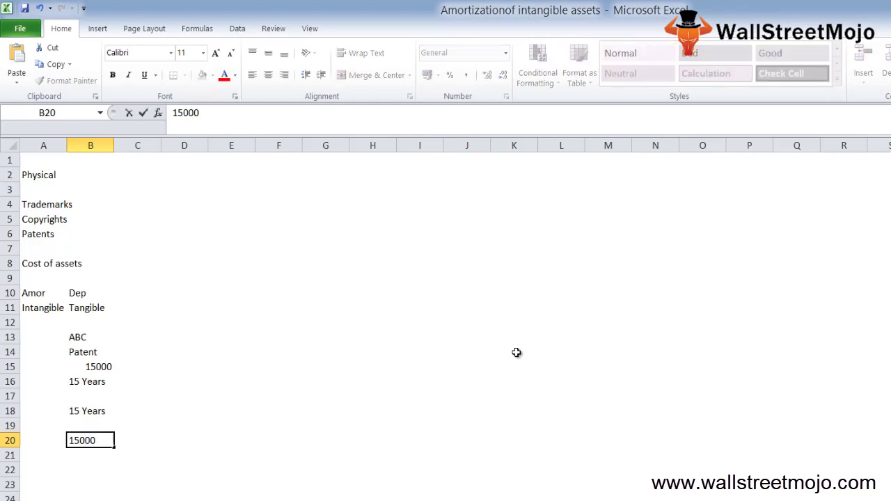
key("Return")
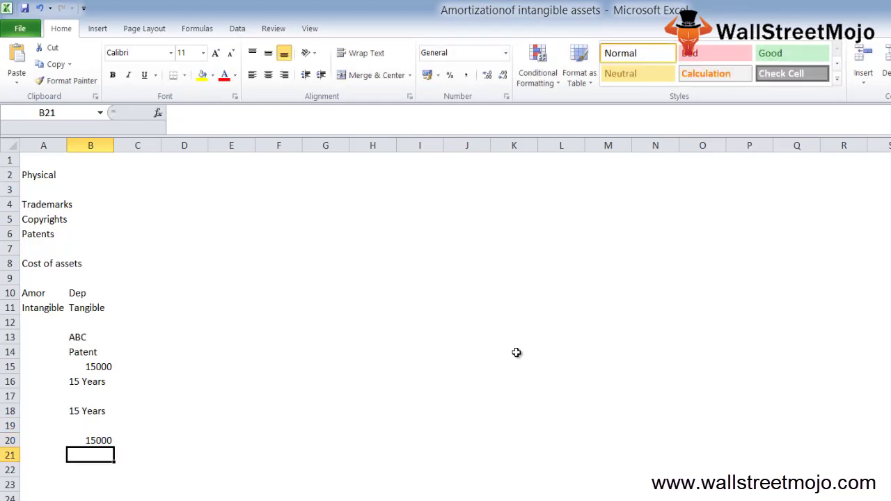
Step: Compute the 1000 yearly amortization with =B20/15 in B21 and enter 1 in B22
type("=")
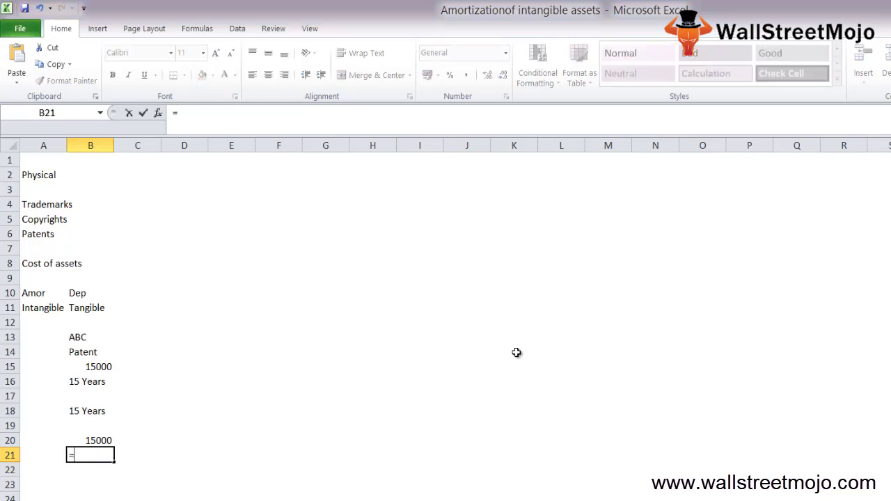
key("Up")
type("/15")
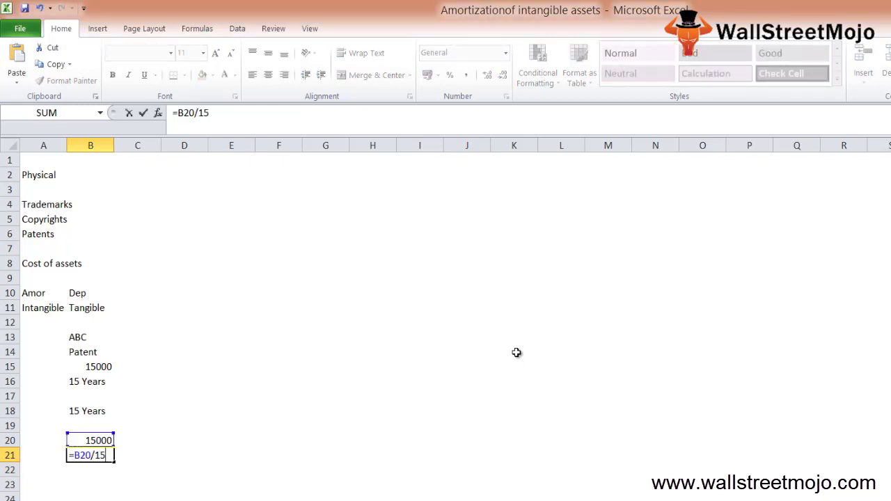
key("Return")
type("1")
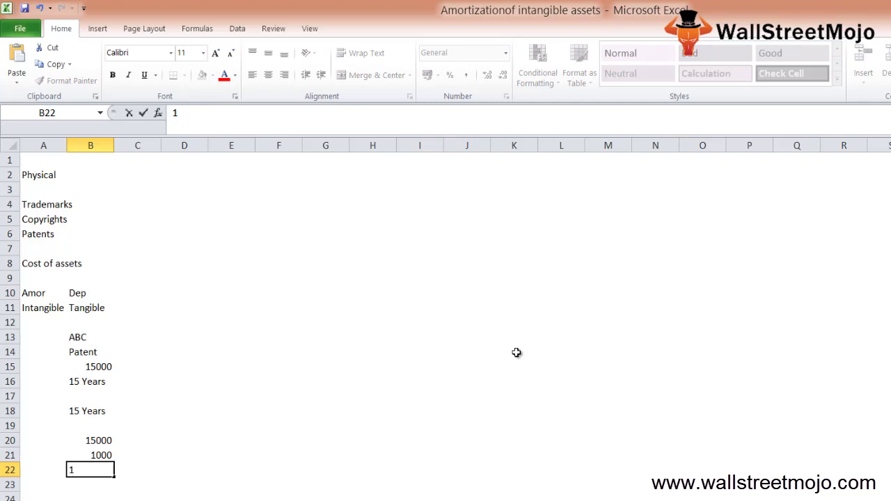
key("Tab")
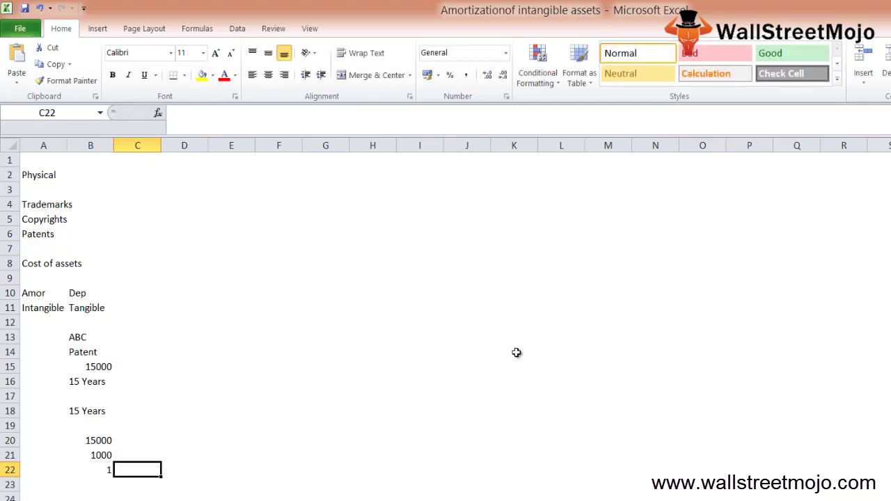
Step: Enter =B20-B21 in D21 to show the 14000 remaining balance
key("Down")
key("Left")
key("Right")
key("Right")
key("Up")
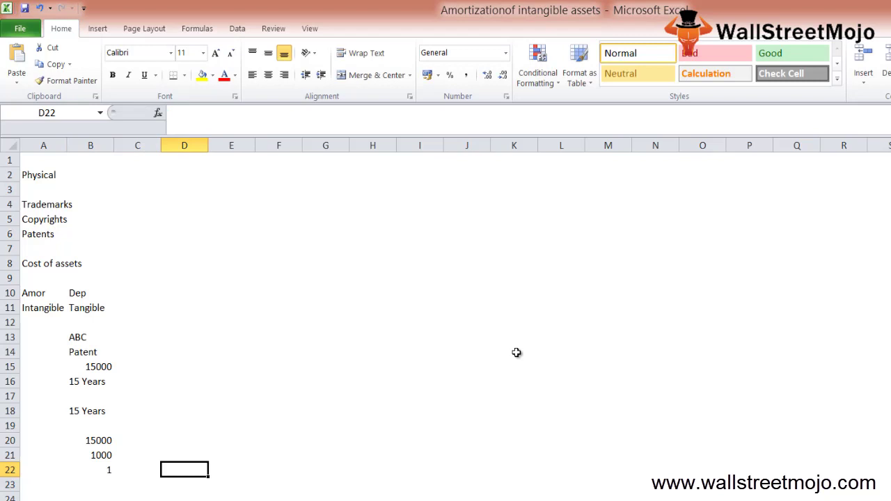
key("Up")
type("=")
key("Left")
key("Left")
key("Up")
type("-")
key("Left")
key("Left")
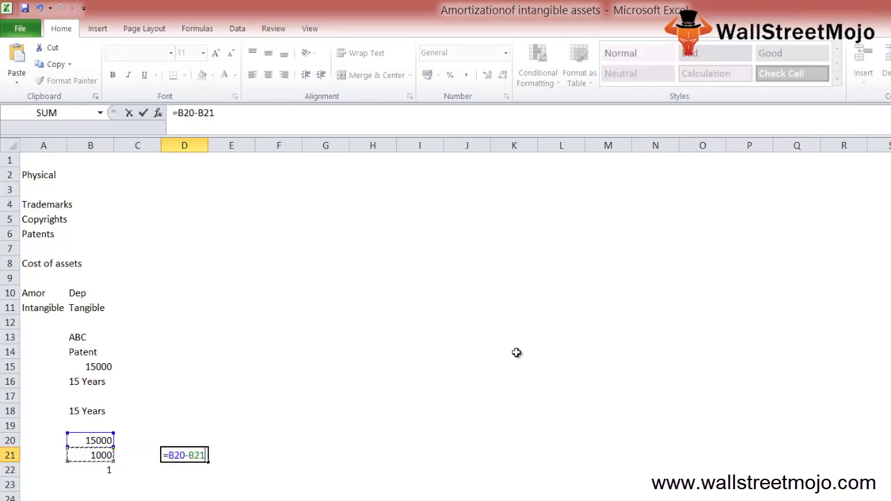
key("ctrl+Return")
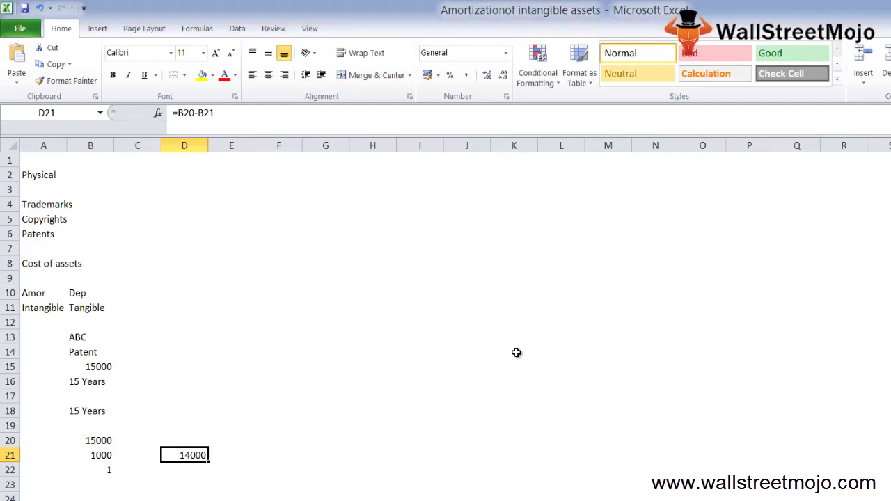
Step: Move on to the next, blank sheet with Ctrl+PgDn
key("Down")
key("Down")
key("Down")
key("Down")
key("Left")
key("Down")
key("Down")
key("ctrl+Page_Down")
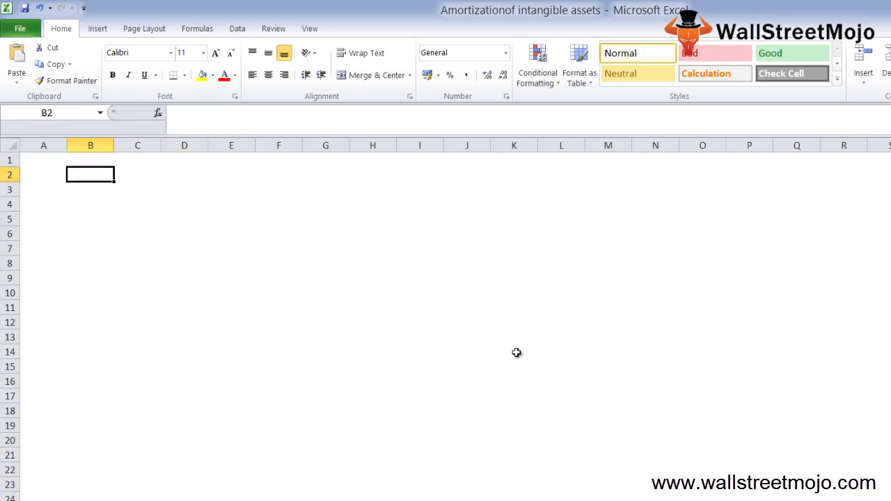
Step: Enter item 1 in B2 with 15 beside it in C2
type("1")
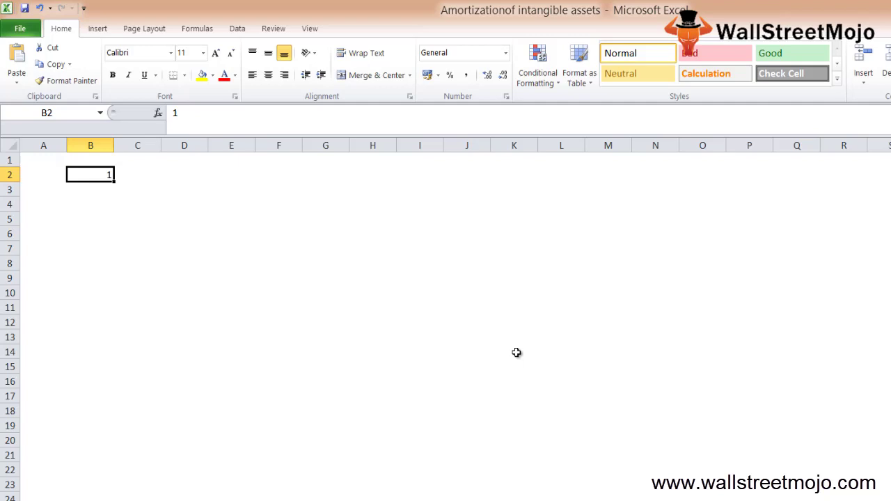
key("Tab")
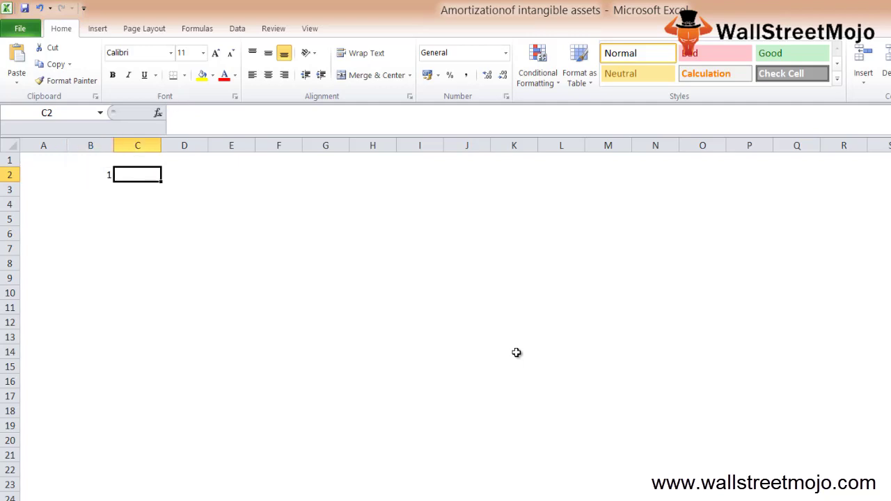
type("15")
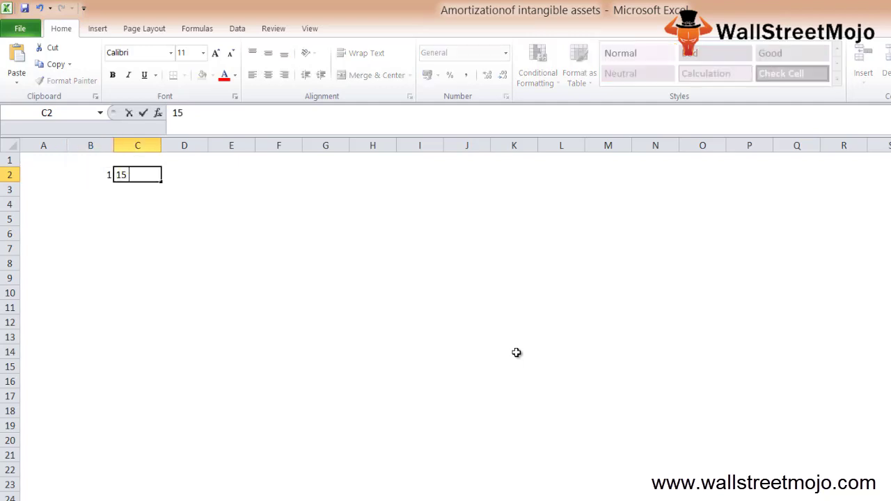
key("ctrl+Return")
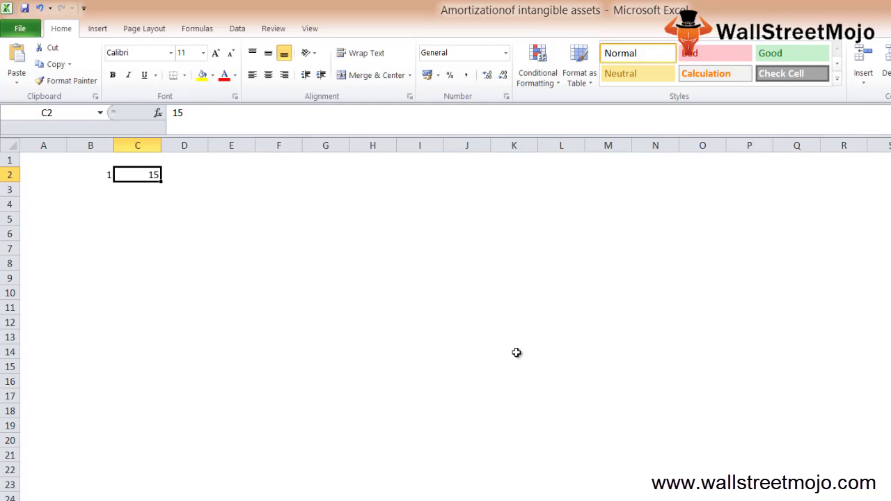
Step: Enter item 2 in B4 with 5 Years in C4
key("Down")
key("Down")
key("Left")
type("2")
key("Return")
key("Up")
key("Right")
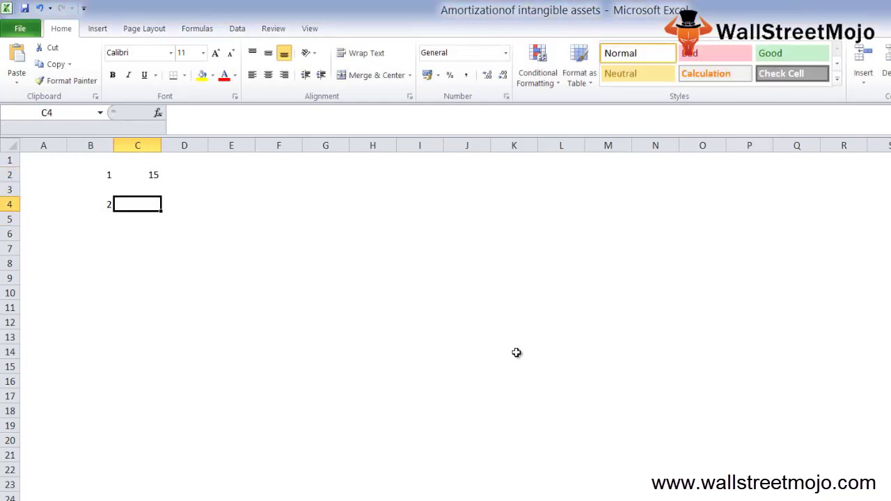
type("5 Yrs")
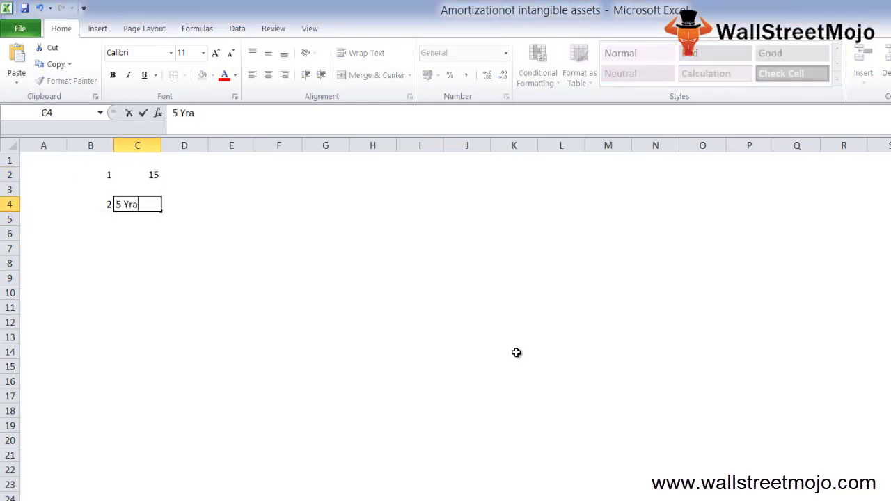
key("BackSpace")
key("BackSpace")
type("ears")
key("Return")
Step: Add the note '15 to 5' in D4
key("Up")
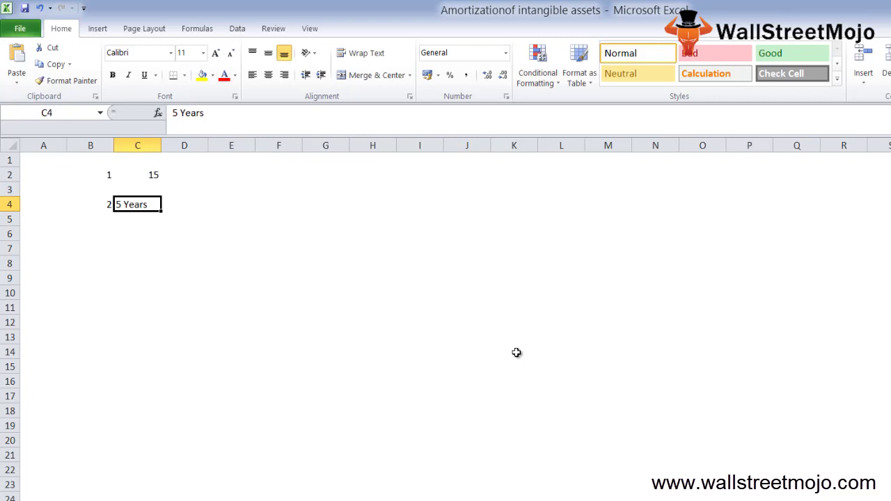
key("Right")
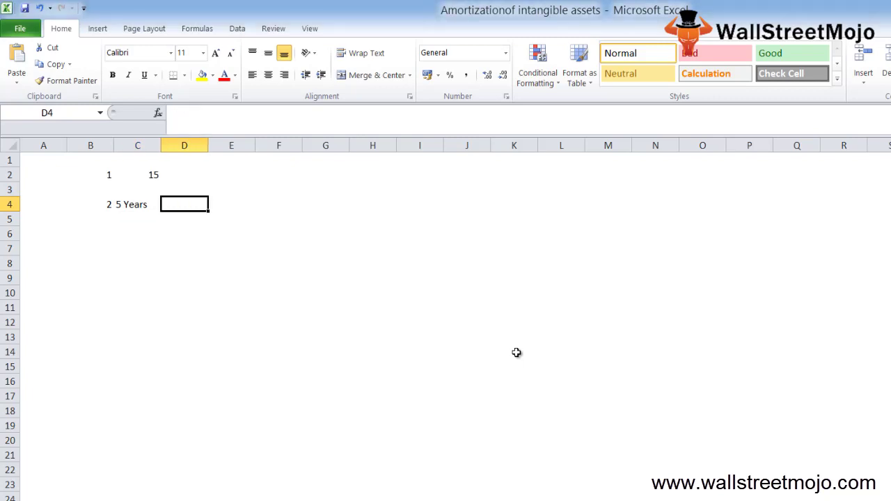
key("Right")
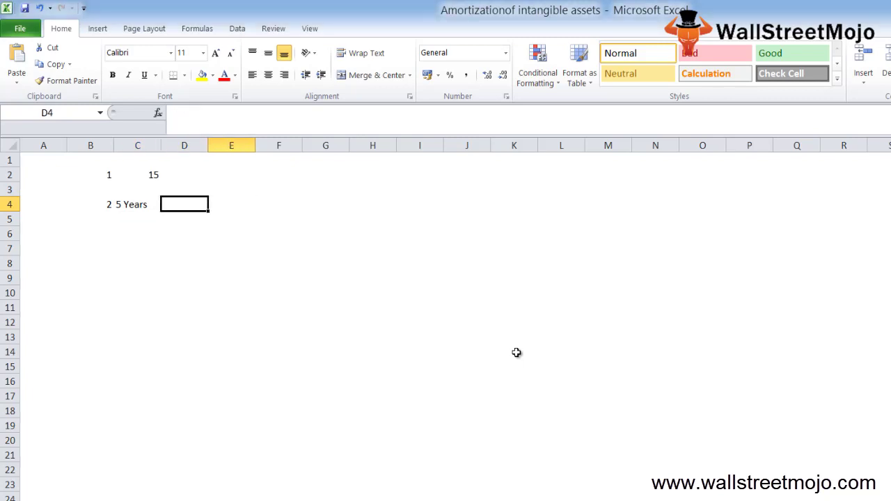
key("Left")
type("15 to 5")
key("Return")
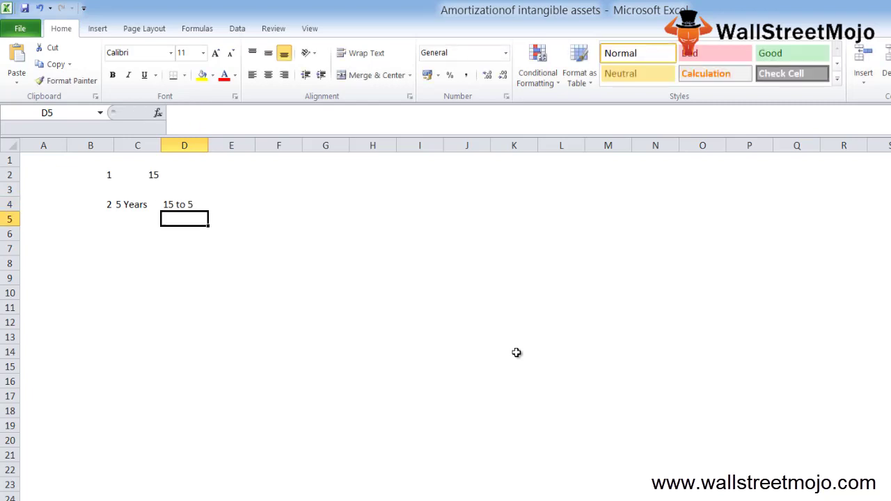
Step: Enter item 3 in B6 with 1000 in C6
key("Down")
key("Down")
key("Left")
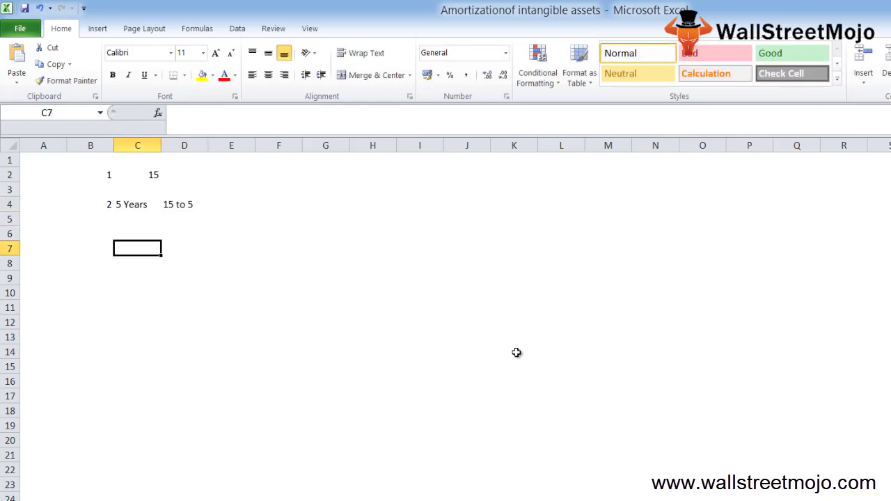
key("Up")
key("Left")
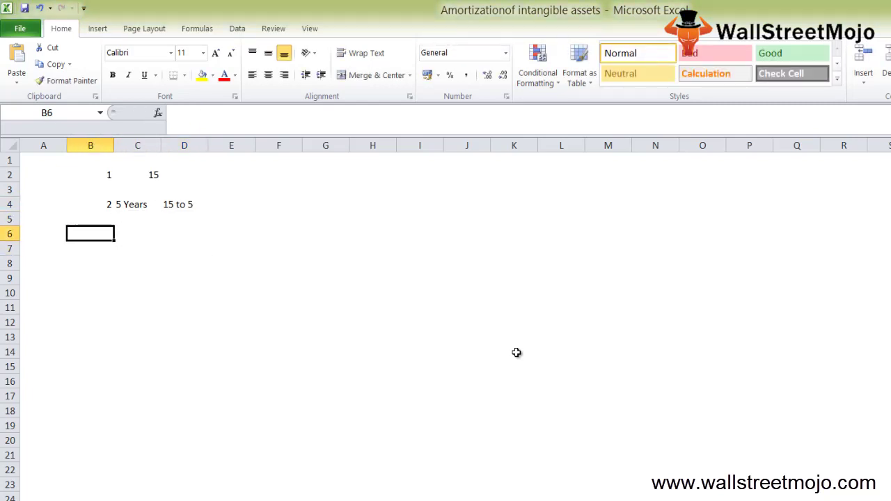
type("3")
key("Right")
type("10000")
key("Return")
key("Up")
type("2")
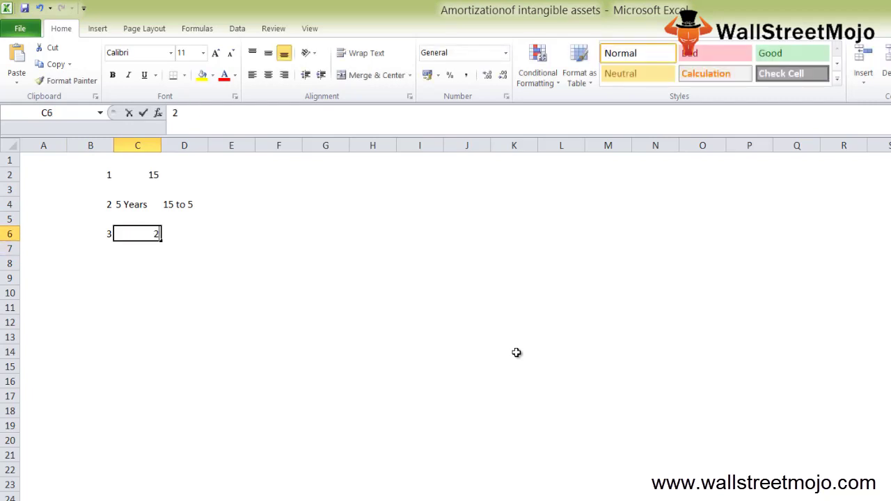
key("BackSpace")
type("10000")
key("BackSpace")
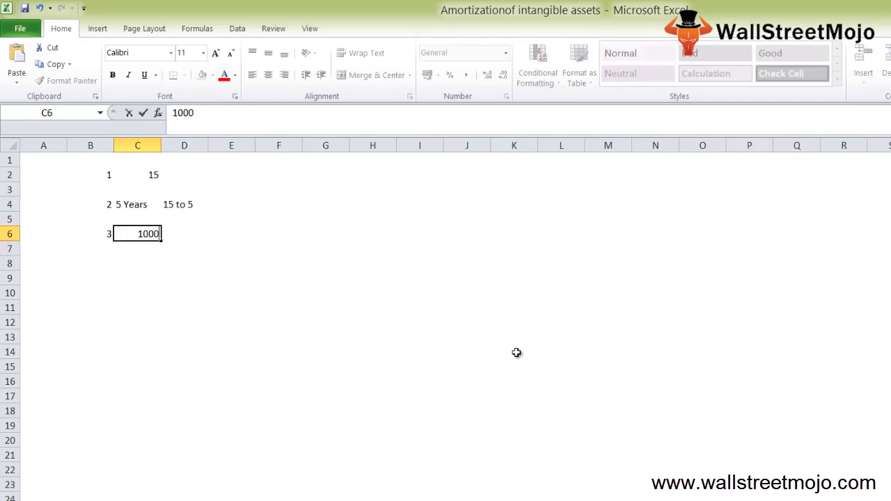
key("Return")
key("Left")
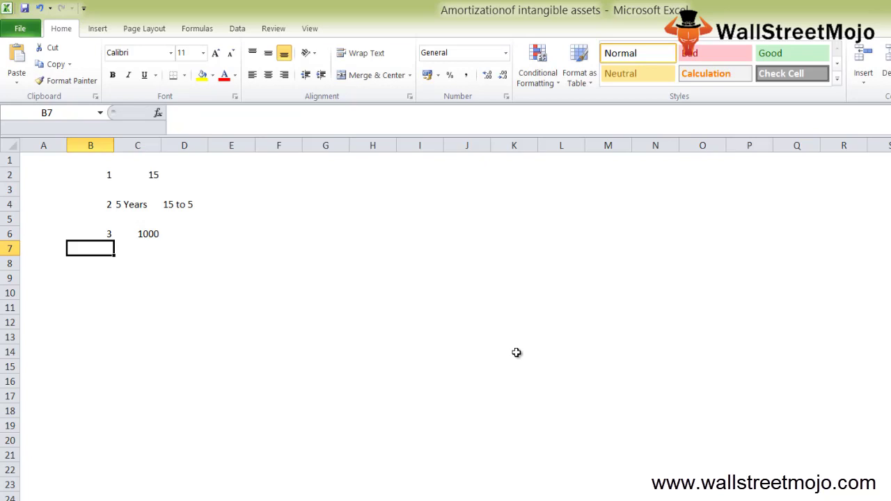
Step: Enter item 4 in B8 with =15000-5000 giving 10000 and 0 in D8
key("Down")
type("4")
key("Right")
type("=150")
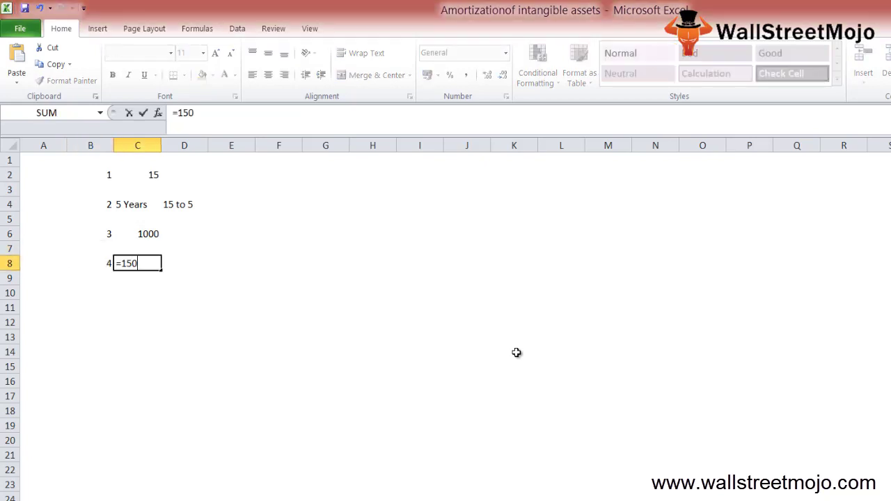
type("00-10000")
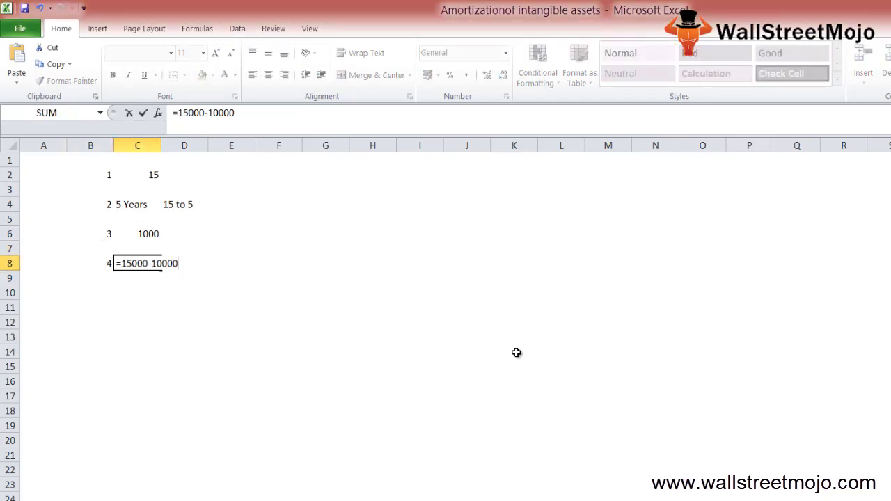
key("BackSpace")
key("BackSpace")
key("BackSpace")
key("BackSpace")
key("BackSpace")
type("50")
key("Return")
key("Up")
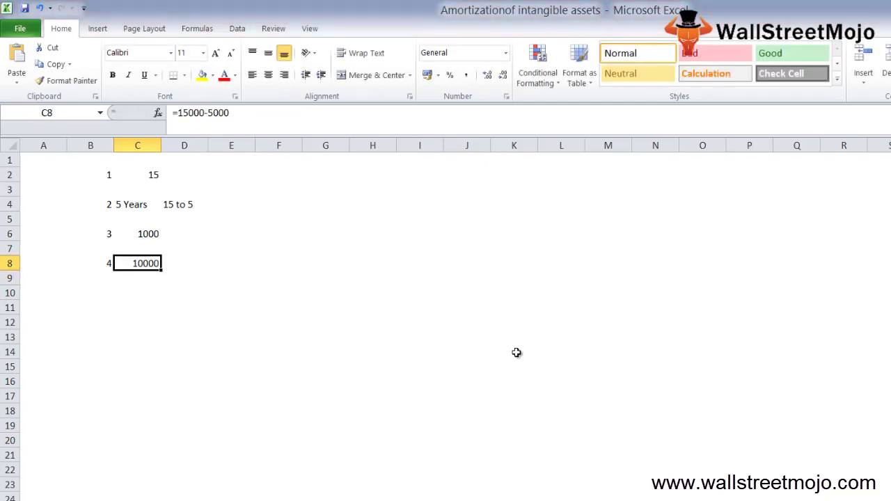
key("Right")
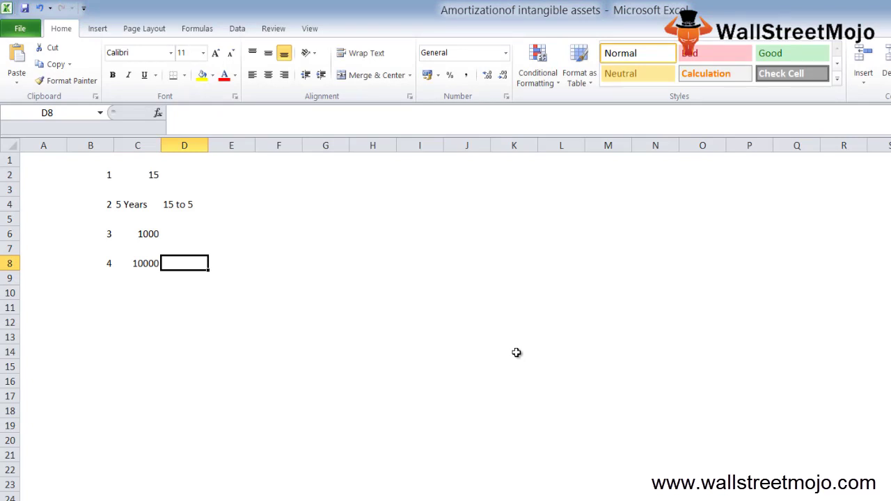
type("0")
key("Return")
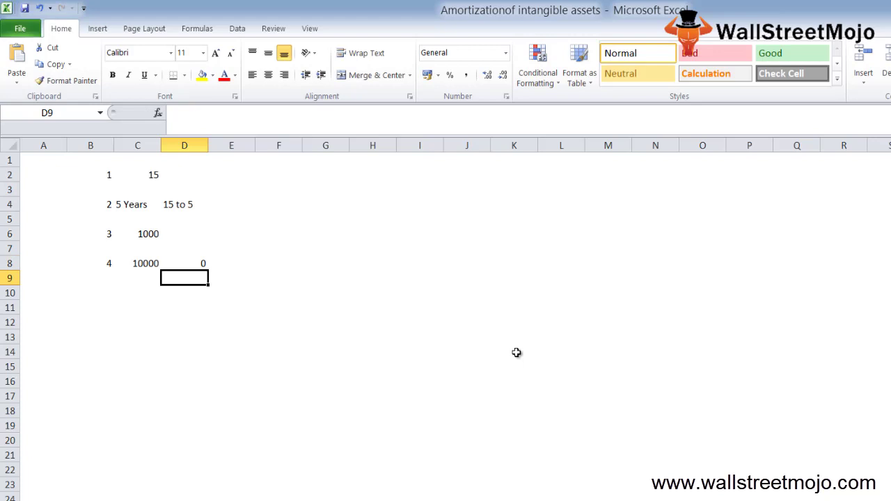
key("Down")
Step: Label B10 'Eg 3' and enter item number 1 in B13
key("Up")
key("Up")
key("Down")
key("Down")
key("Left")
key("Left")
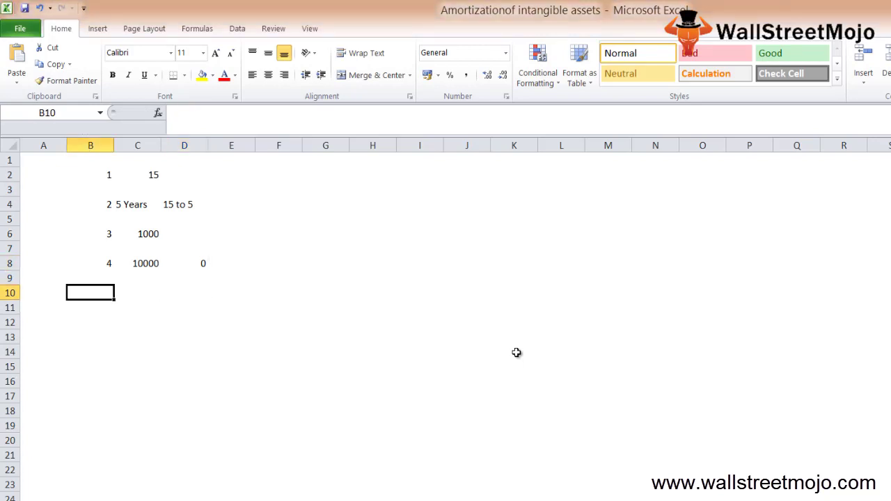
type("Eg 3")
key("Return")
key("Down")
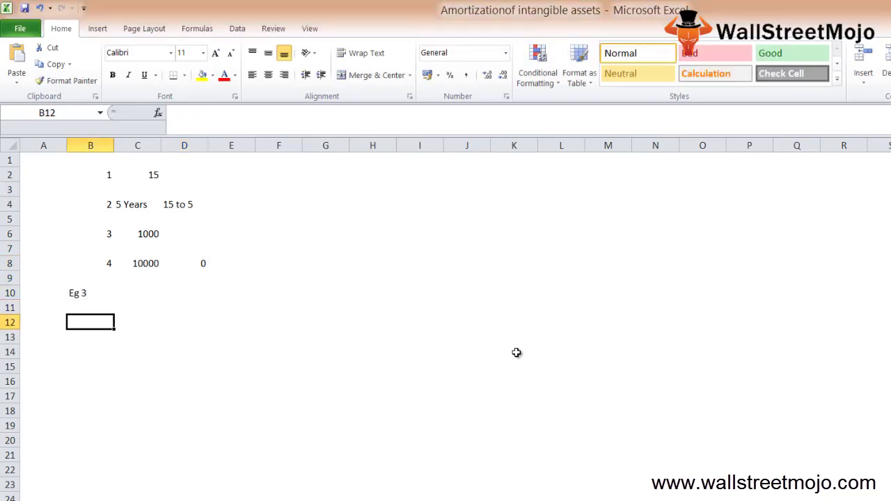
key("Down")
type("1")
key("Return")
key("Right")
key("Up")
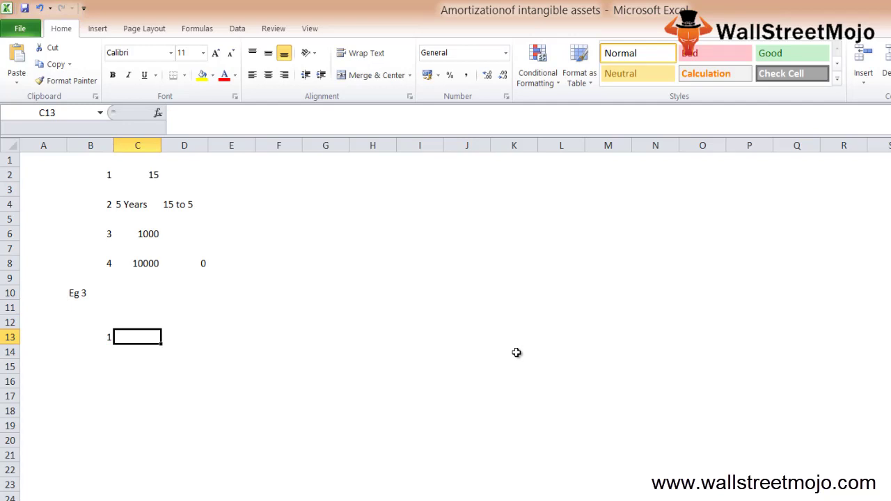
Step: Enter 'Excess of the expenses' in C13
type("Excesso")
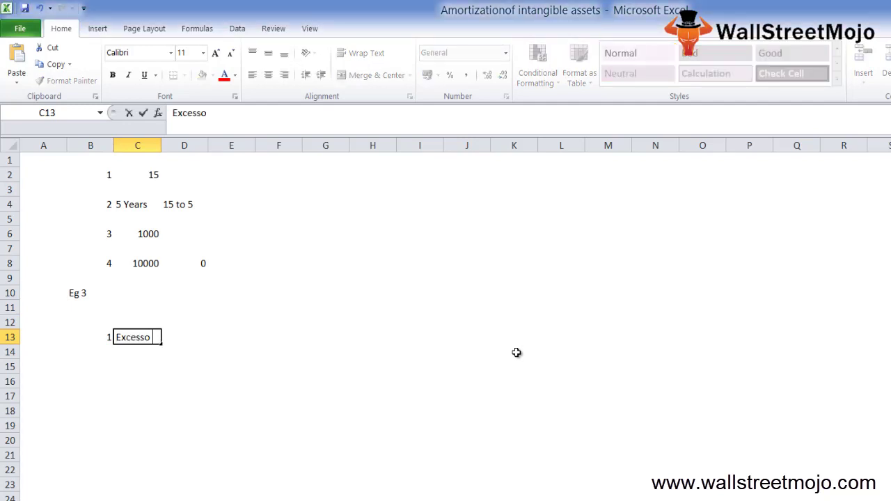
key("BackSpace")
type("of the ex")
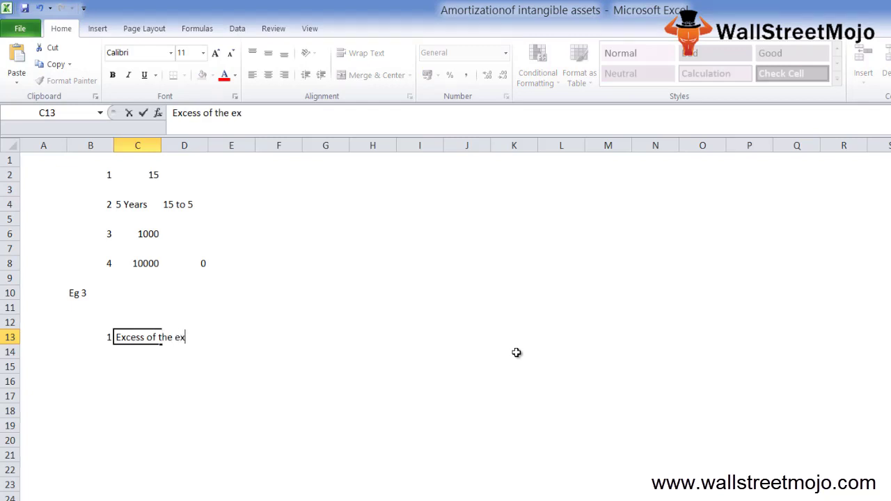
type("penses")
key("Return")
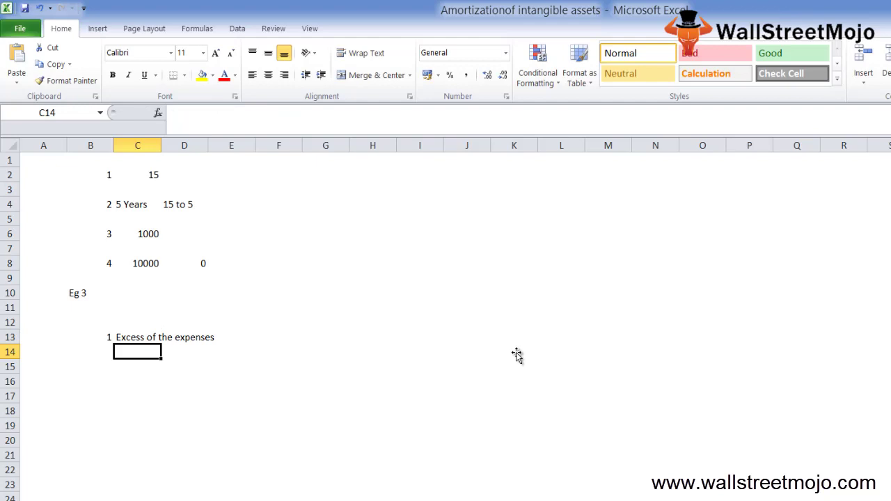
Step: List 'Break', '3rd party 4' and 'Lawyer' in C15:C17
key("Return")
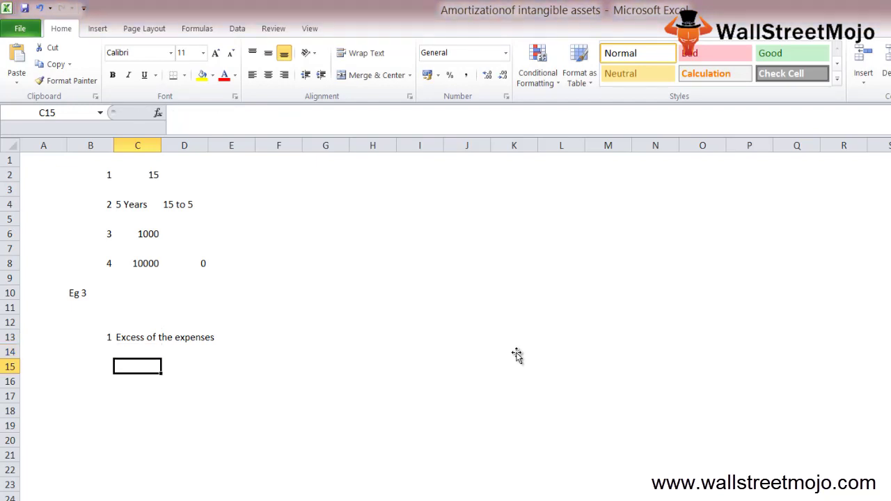
type("Break")
key("Return")
type("3rd party 4")
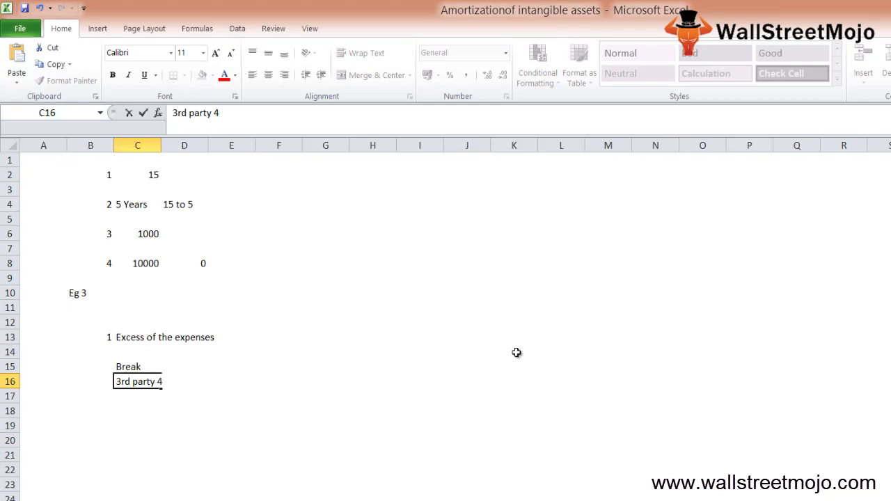
key("Return")
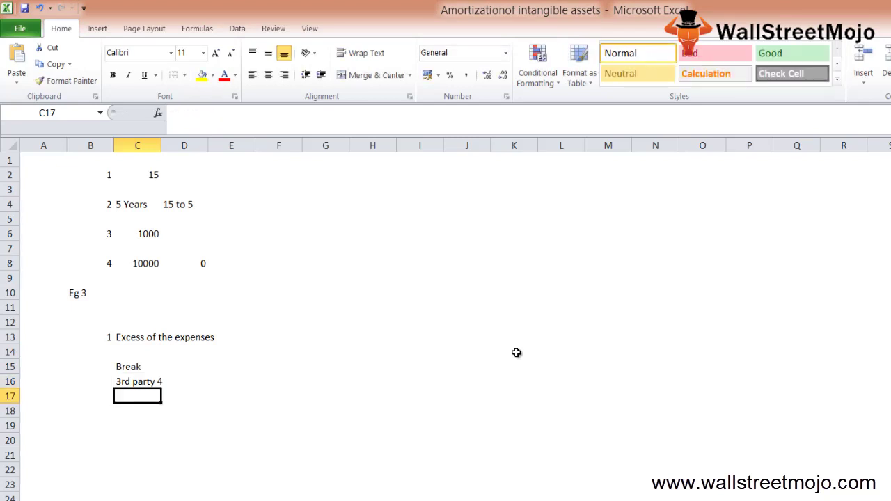
key("Return")
key("Up")
type("L")
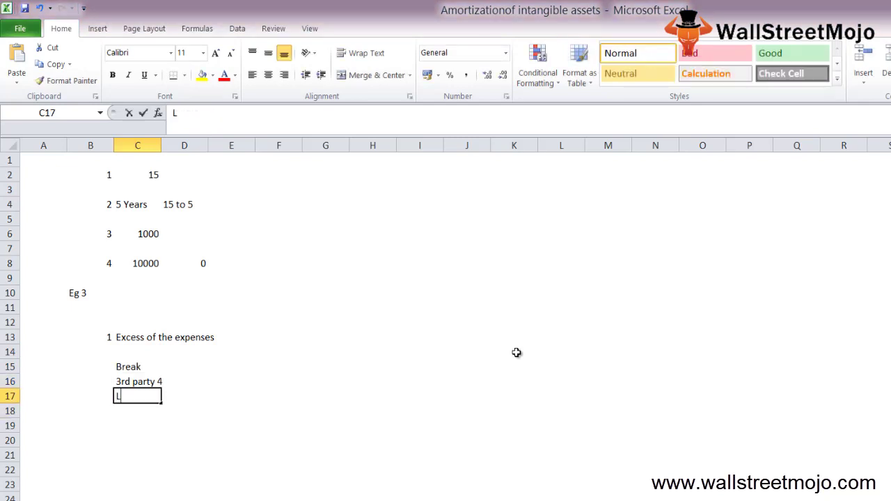
type("awyer")
key("Return")
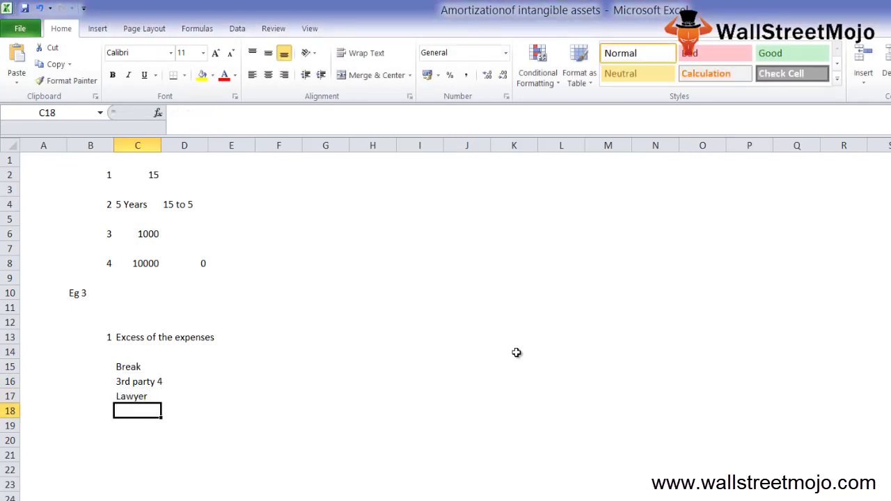
Step: Enter item 2 in B19 with amount 10000 in C19, then select A4:F17
key("Down")
key("Left")
type("2")
key("Tab")
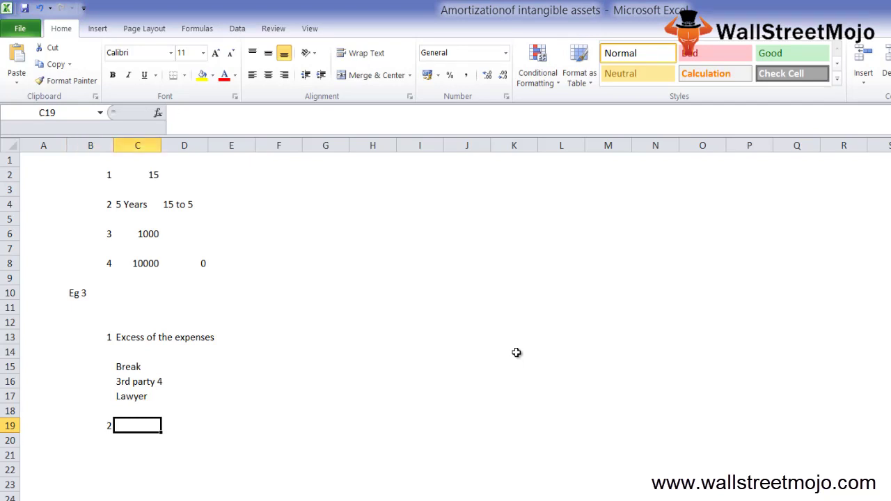
type("100000")
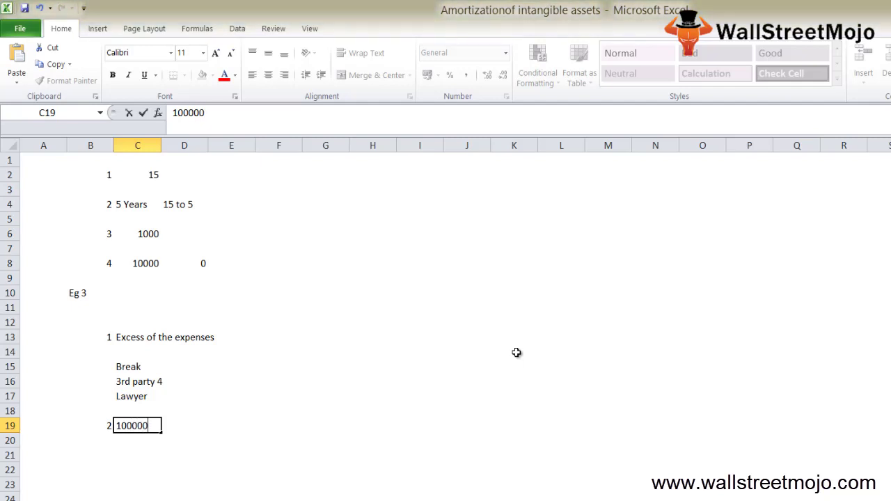
key("Return")
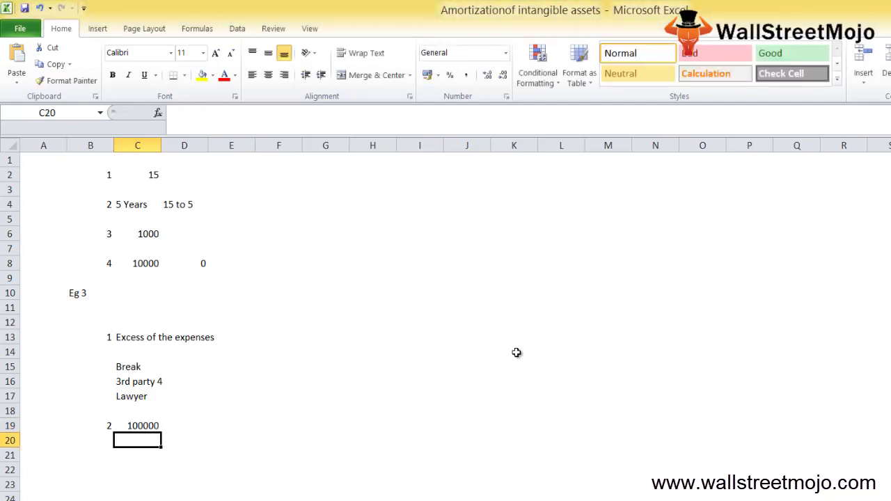
key("Up")
key("Up")
key("Up")
key("Up")
key("Up")
key("Down")
key("Down")
key("Down")
key("Down")
key("F2")
key("BackSpace")
key("BackSpace")
type("0")
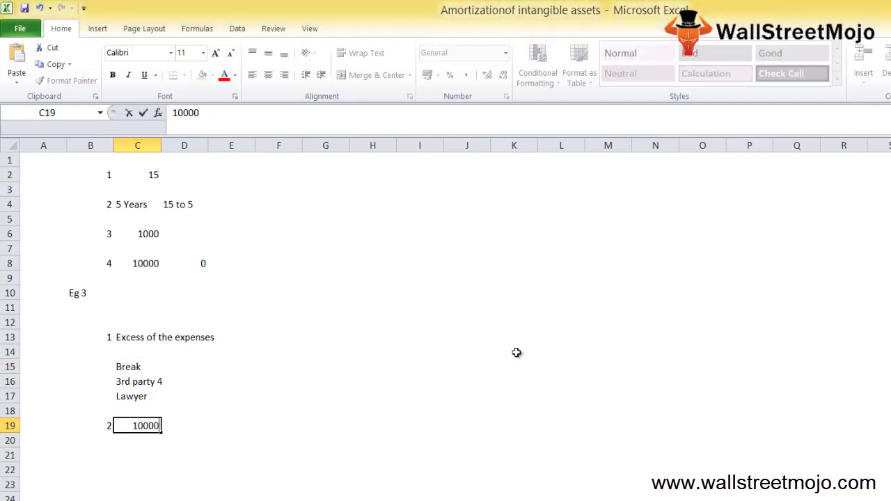
key("Return")
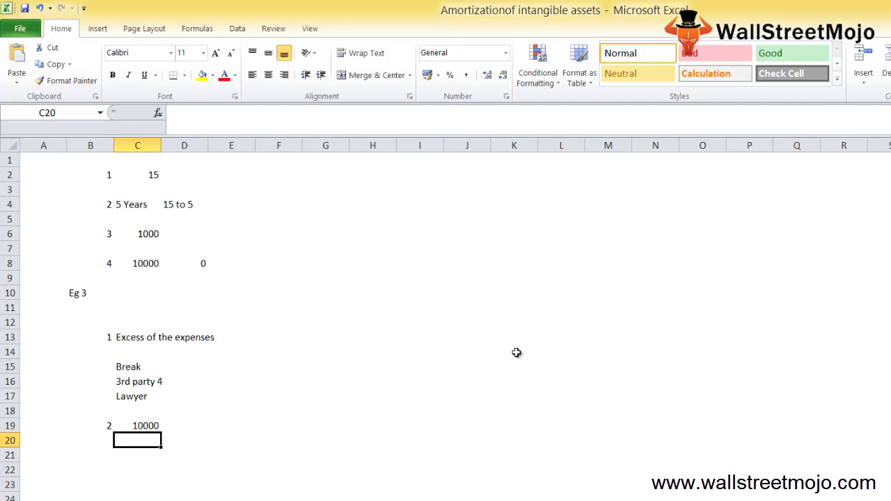
key("Up")
key("Down")
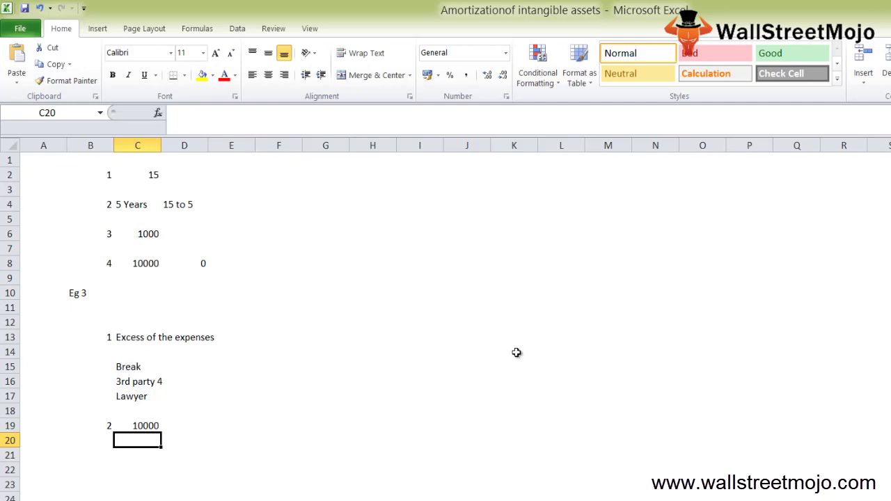
left_click_drag(43, 204, 279, 397)
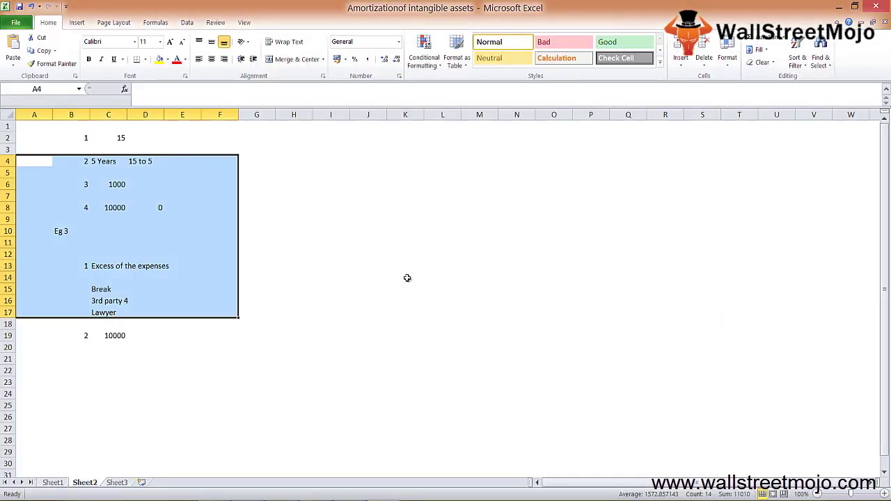
Step: On Sheet3, add the heading 'Uses' in B2
key("ctrl+Page_Down")
key("Up")
key("Up")
key("Up")
key("Up")
key("Up")
key("Up")
key("Up")
key("Up")
key("Up")
key("Up")
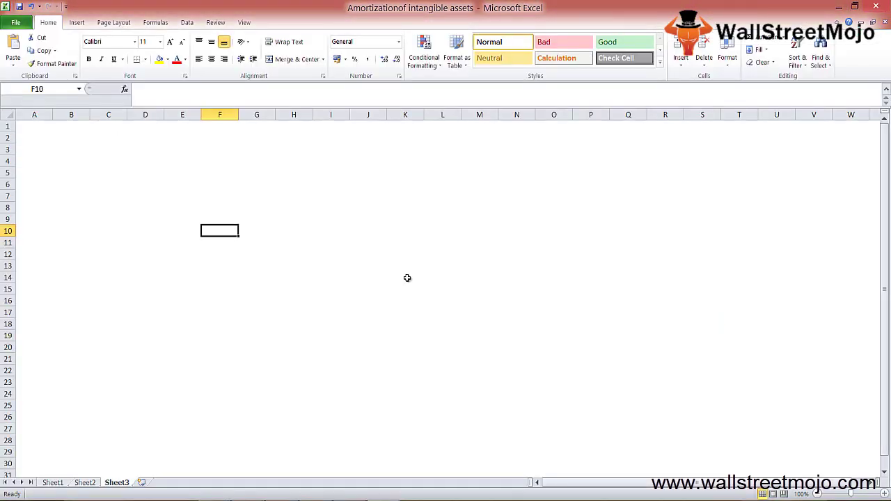
key("Left")
key("Left")
key("Left")
key("Left")
key("Left")
key("Right")
key("Down")
type("Uses")
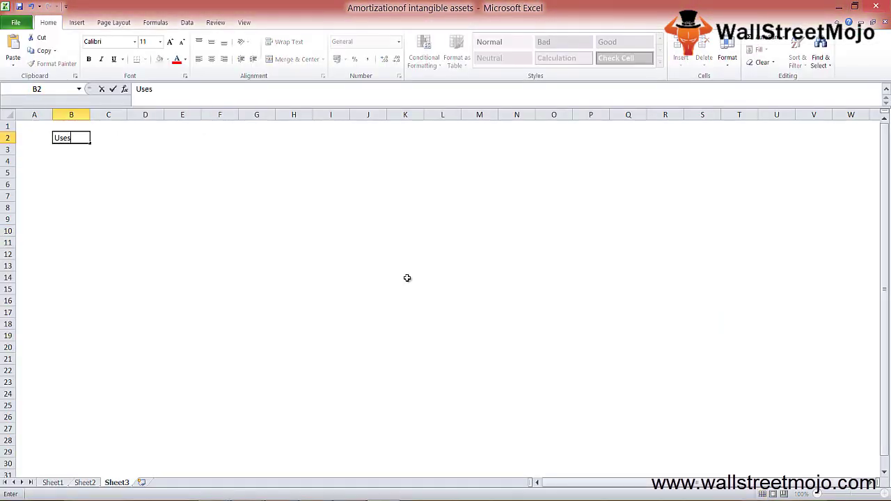
key("Return")
Step: Add uses 1 'Accounting Purpose' and 2 'Tax Deferment' in rows 4 and 6
key("Down")
key("Left")
key("Down")
key("Up")
type("1")
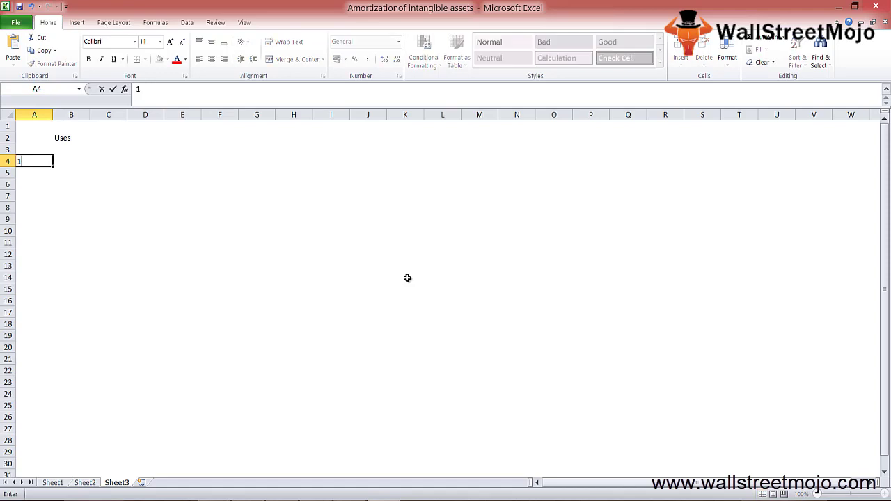
key("Tab")
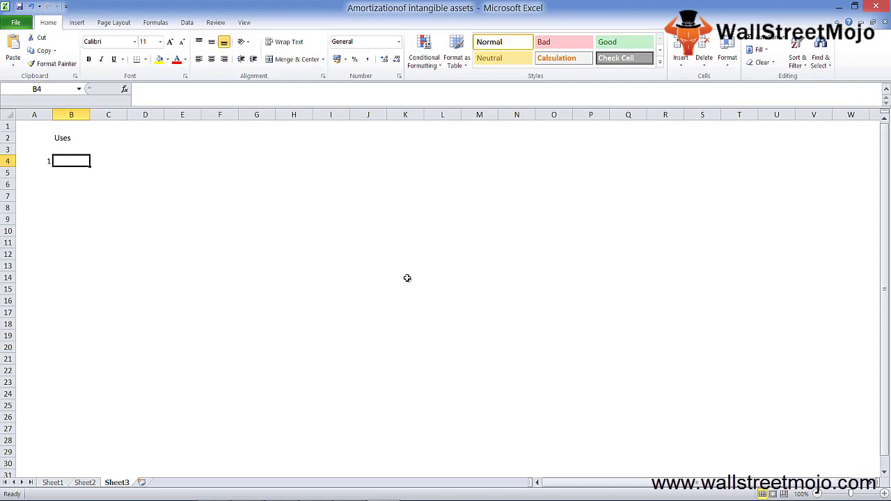
type("Accounti")
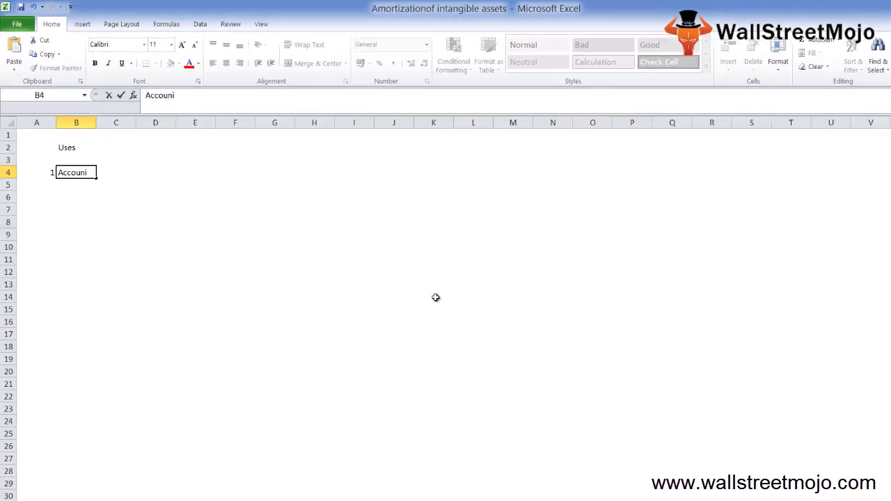
type("ng Pu")
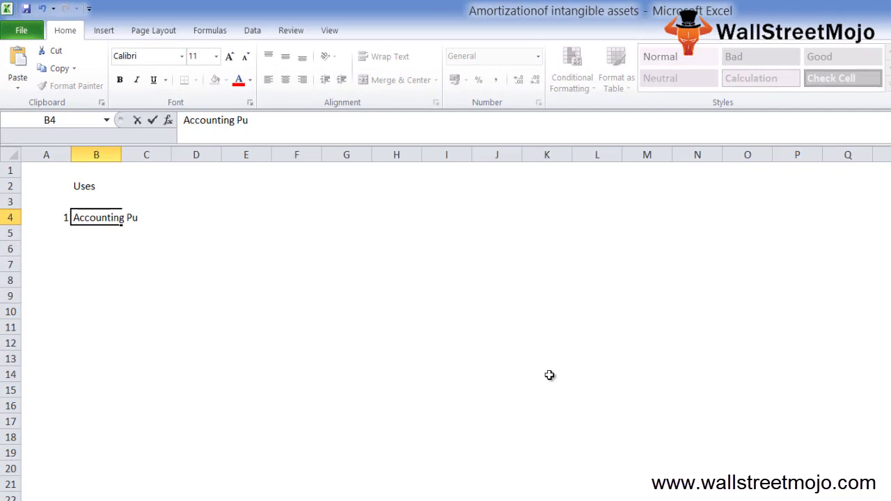
type("rpose")
key("Return")
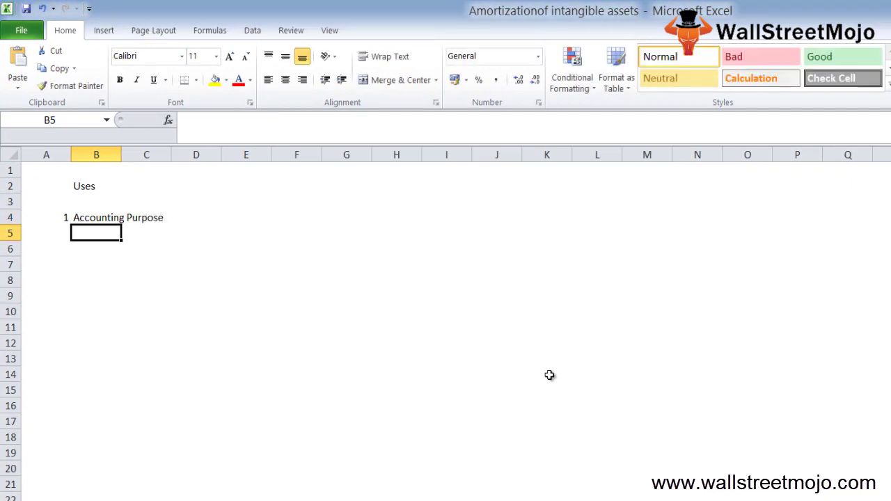
key("Down")
key("Left")
type("2")
key("Tab")
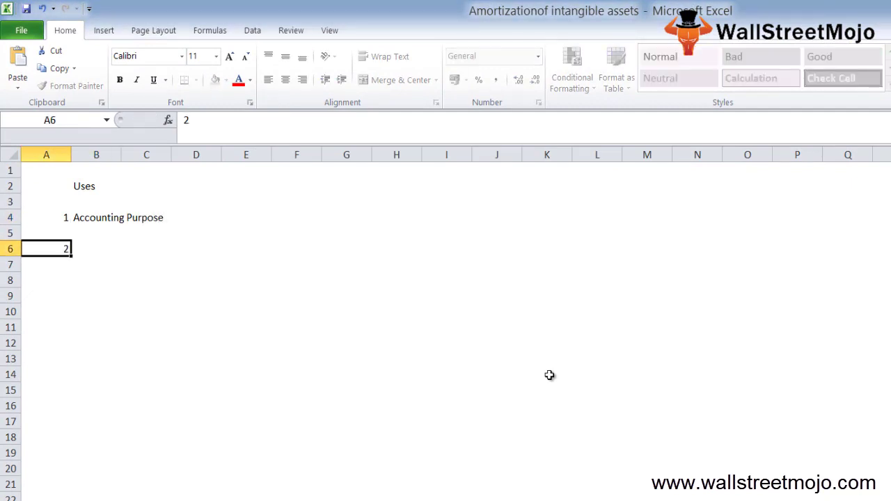
type("Tax")
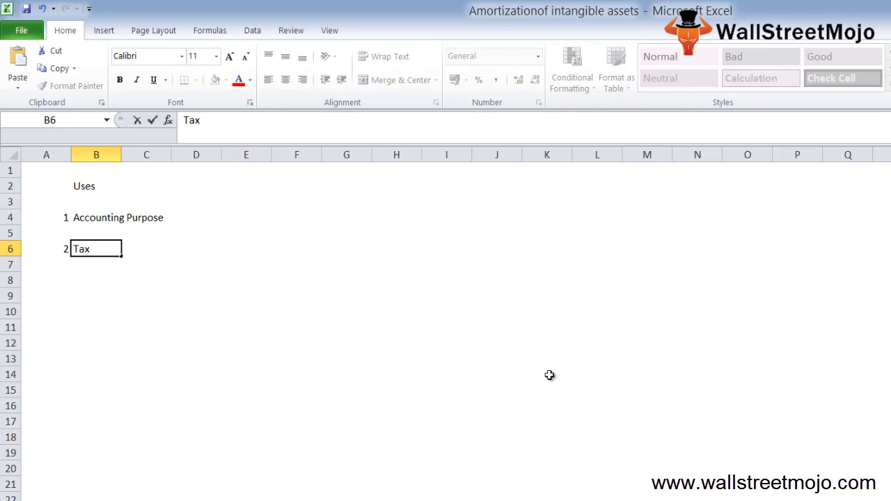
type(" Deferment")
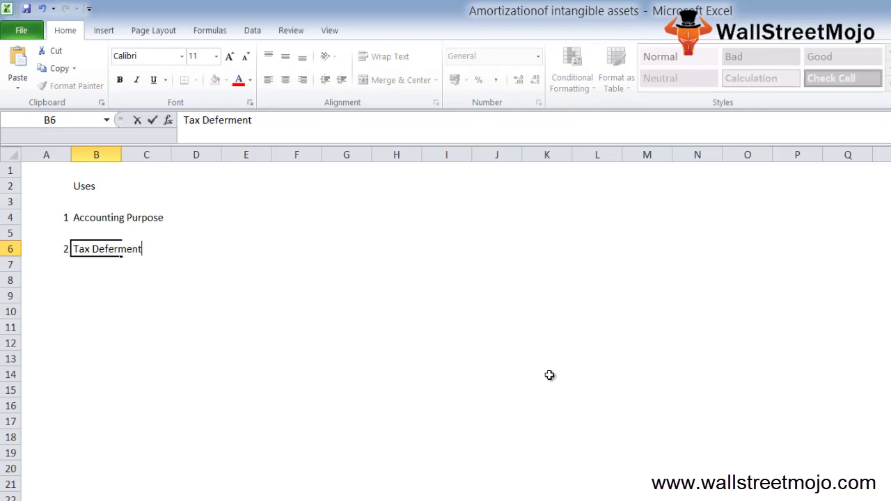
type(" pr")
key("BackSpace")
type("up")
key("BackSpace")
type("r")
key("Return")
Step: Add uses 3 'Base cost' and 4 'Regulations' in rows 8 and 10
key("Down")
key("Down")
key("Up")
key("Left")
type("3")
key("Tab")
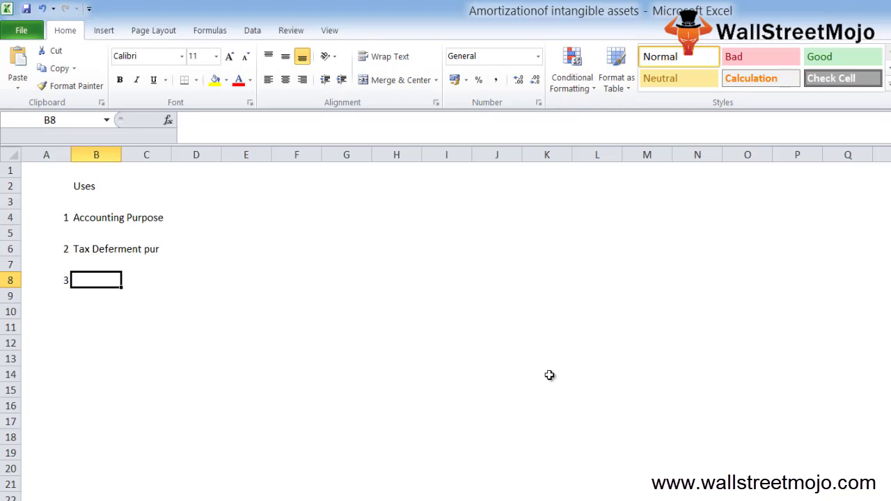
type("Base")
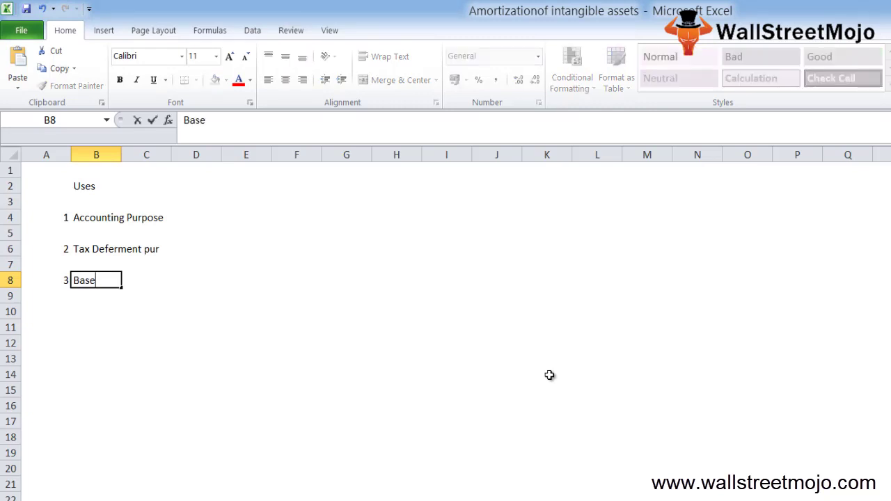
type(" cost")
key("Return")
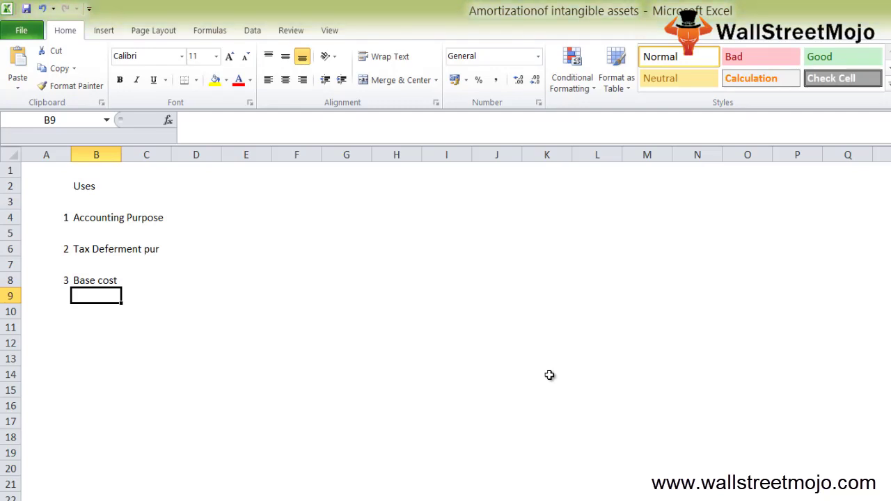
key("Return")
key("Left")
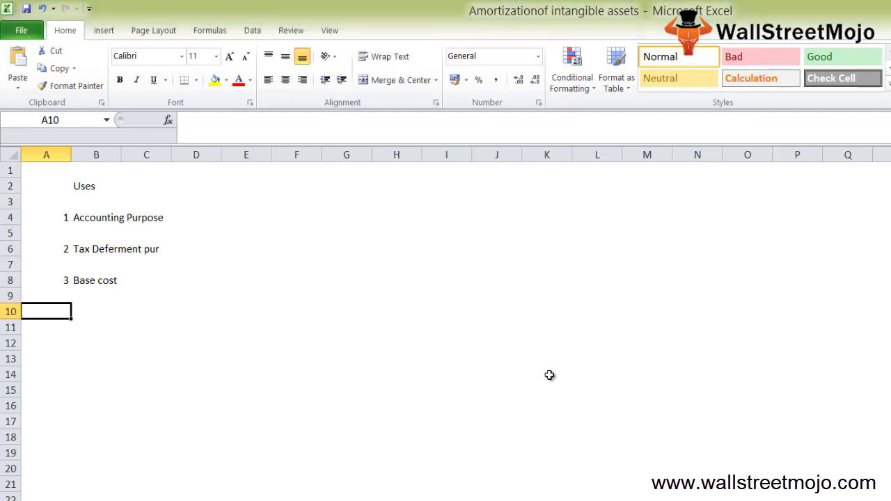
type("4")
key("ctrl+Return")
key("Right")
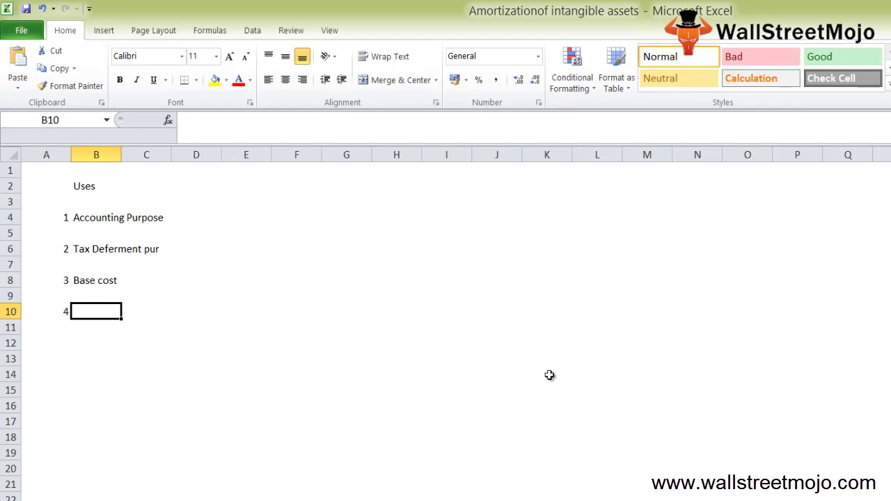
type("Regula")
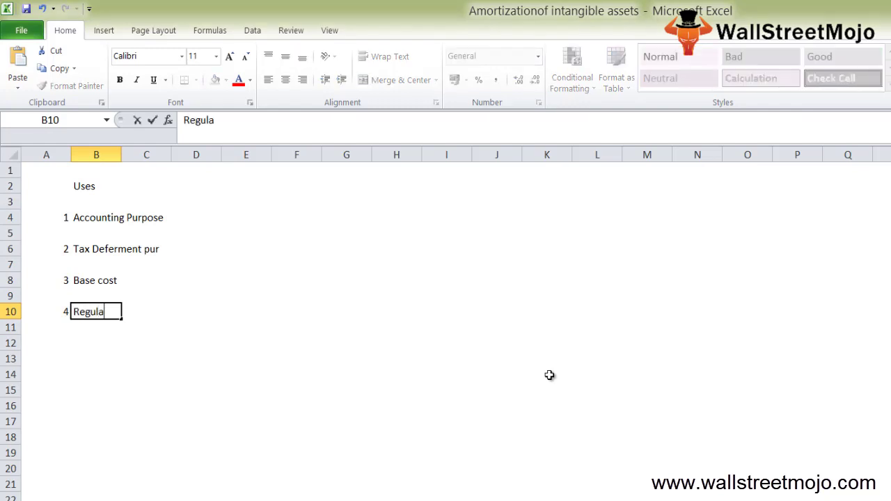
type("tions")
key("Return")
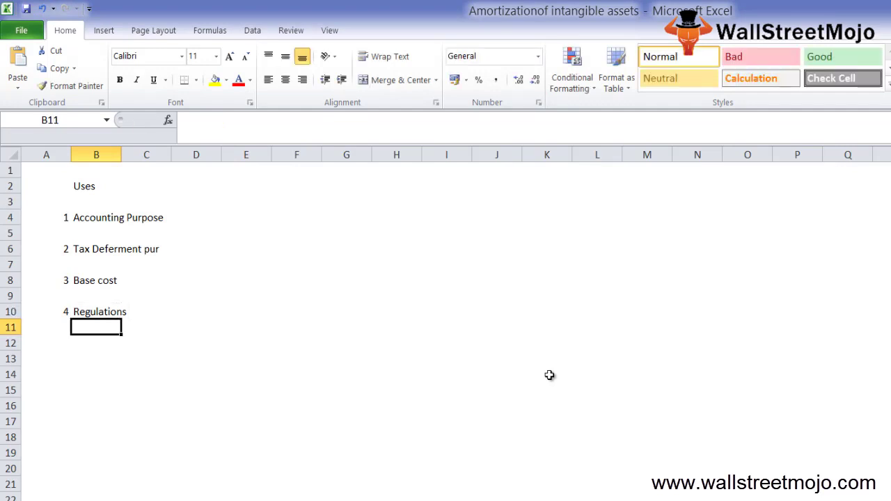
Step: Add use 5 'Finite useful' in row 12
key("Down")
key("Down")
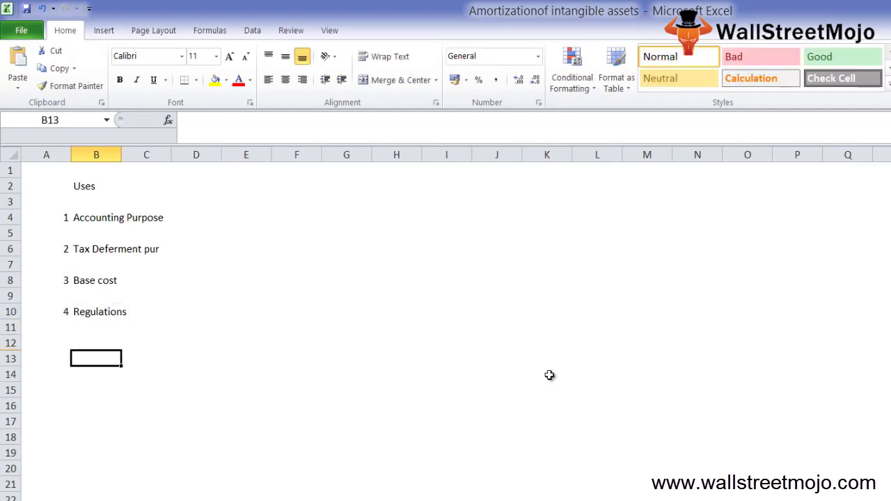
key("Left")
key("Up")
type("5")
key("Right")
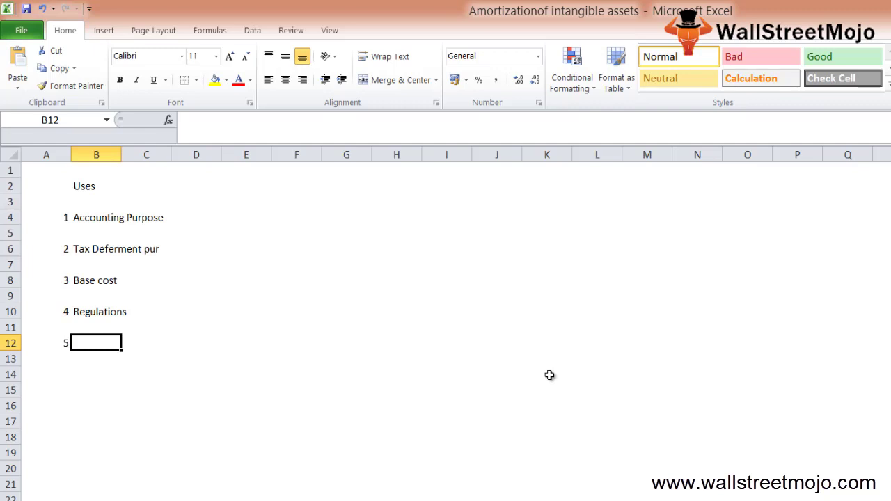
type("Finite ")
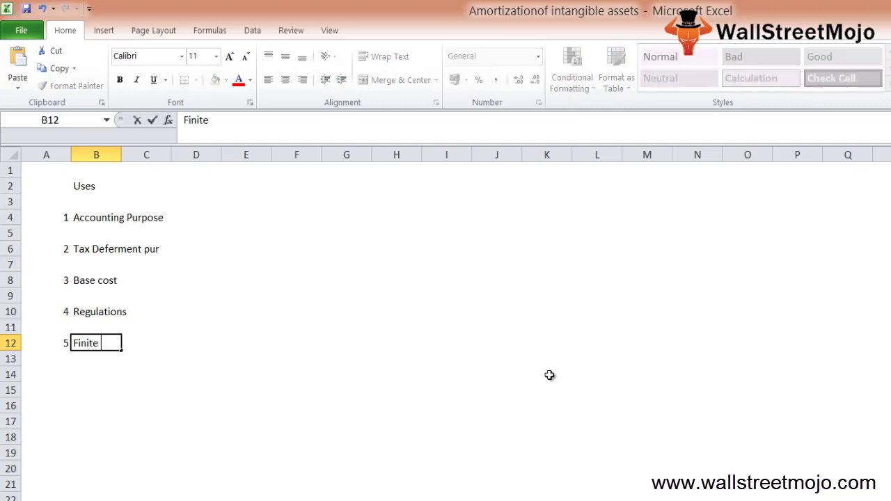
type("useful")
key("Return")
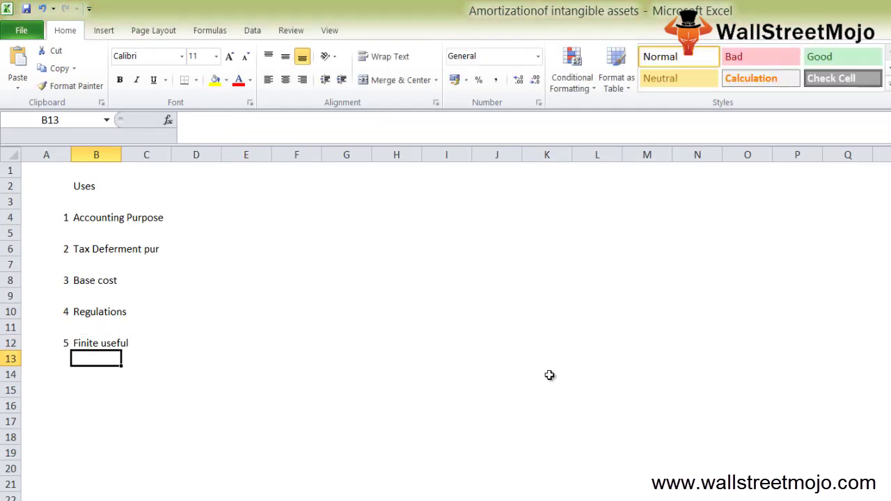
Step: Add the notes 'Reviewed' in B14 and 'Impairement' in B15
key("Down")
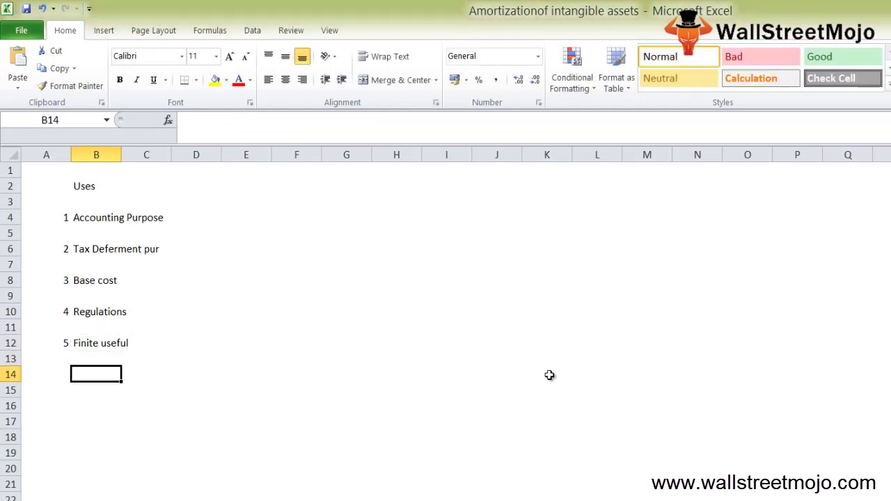
type("Rev")
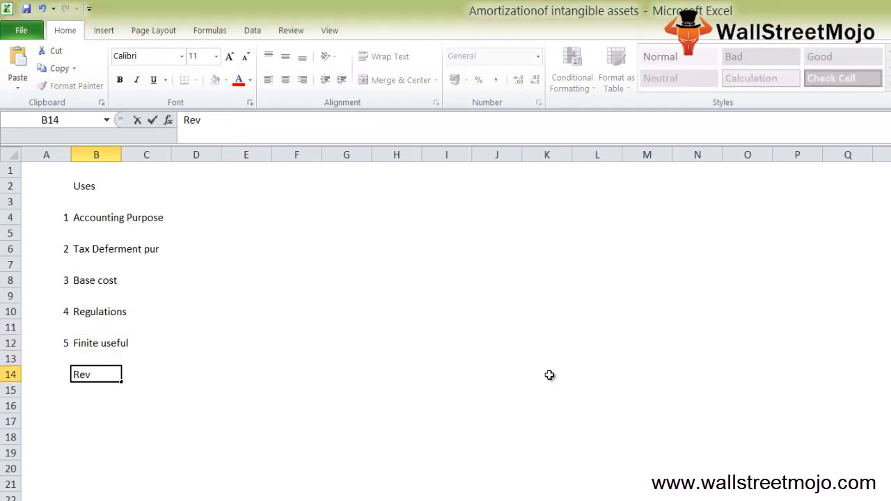
type("iewed")
key("Return")
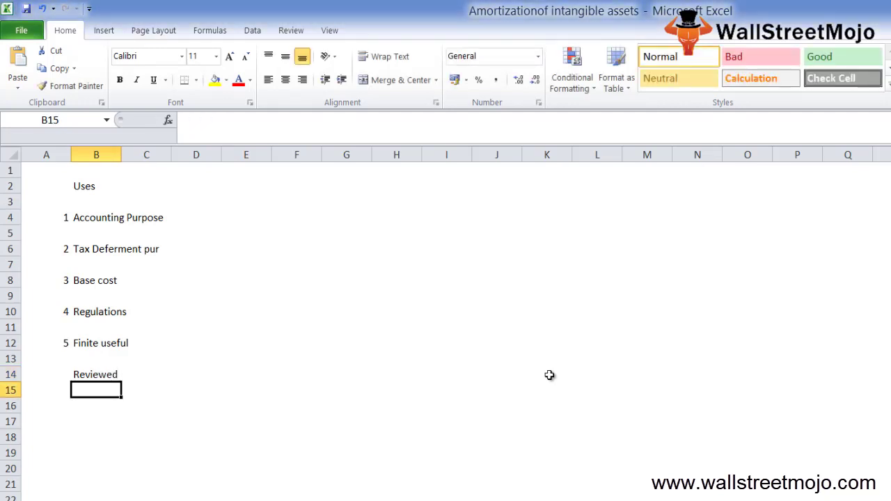
type("Impairement")
key("Return")
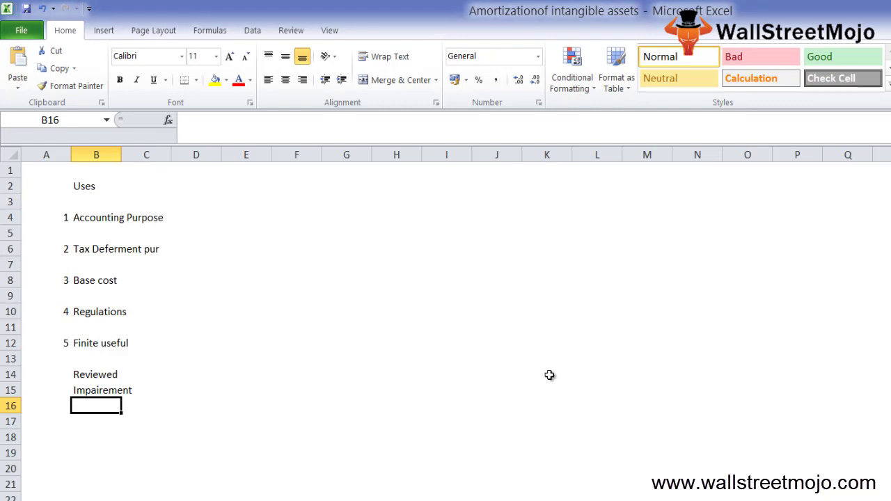
Step: Add the heading 'Advvantages' in B17 and item 1 'Reduce t' in row 19
key("Return")
type("A")
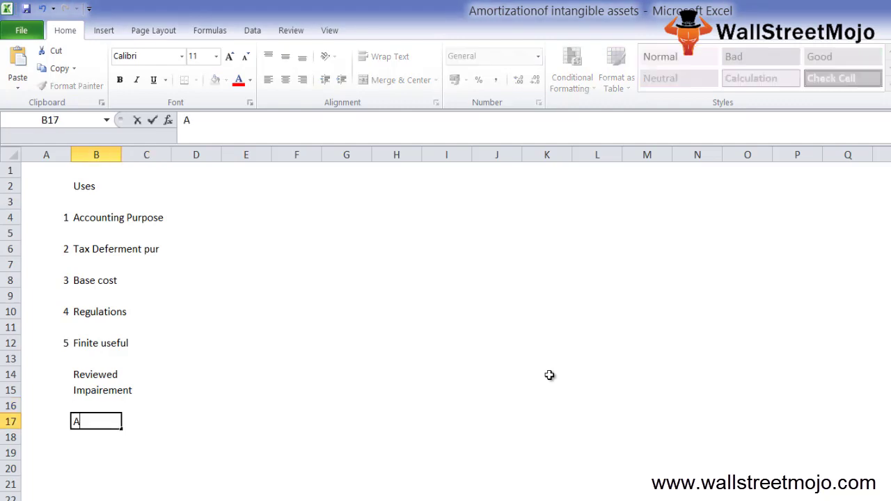
type("dvvantages")
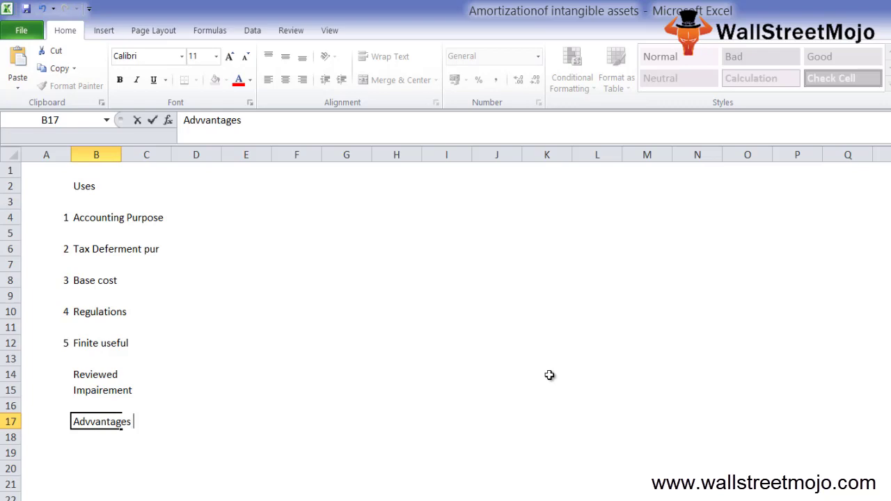
key("Return")
key("Return")
key("Left")
type("1")
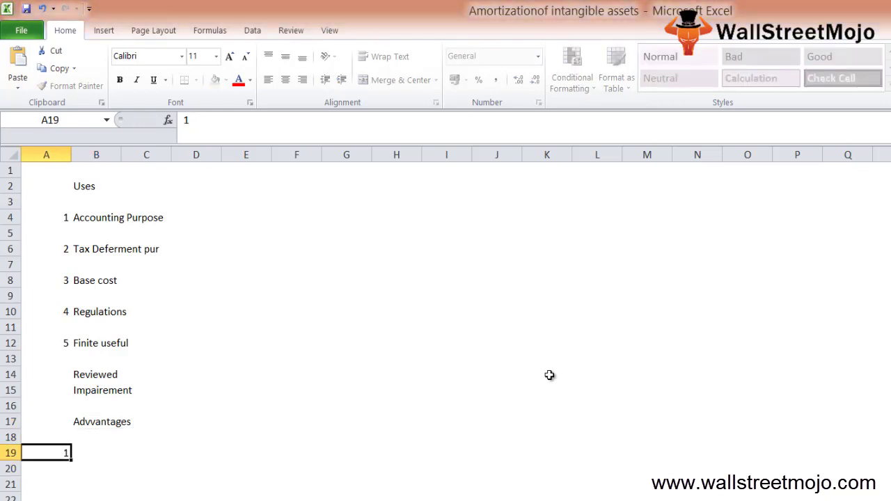
key("Tab")
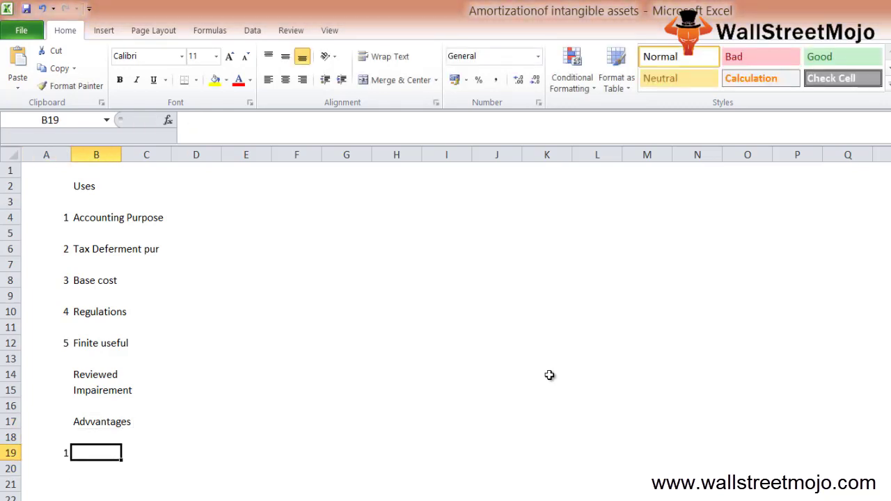
type("Reduce")
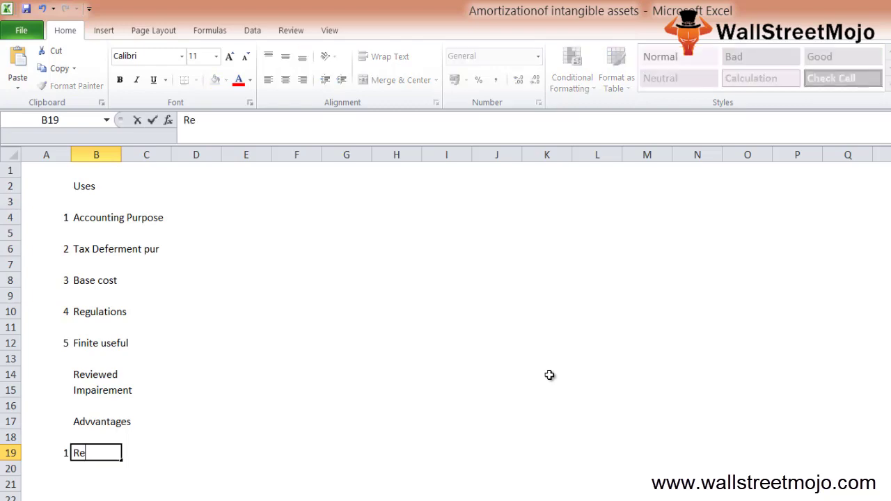
type(" tzx")
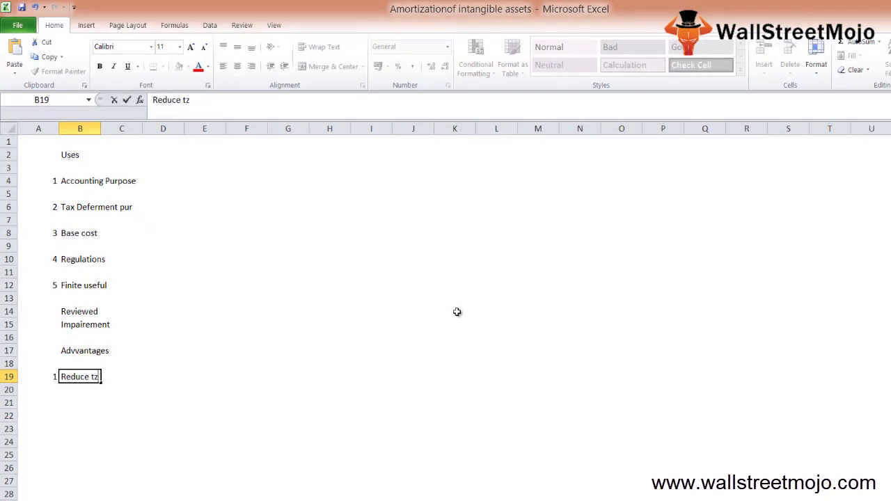
key("BackSpace")
key("BackSpace")
key("Return")
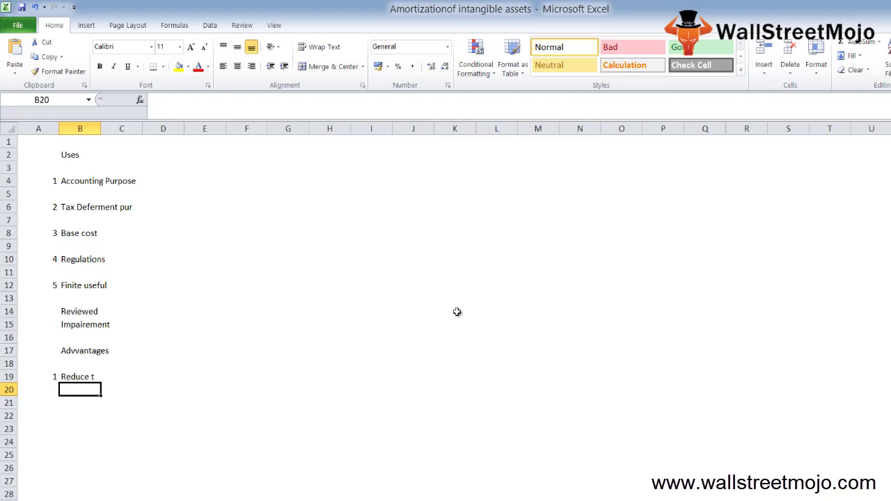
Step: Add item 2 'Higher value of asset' and a 'more income of' line below it
key("Left")
type("2")
key("Tab")
type("Higher")
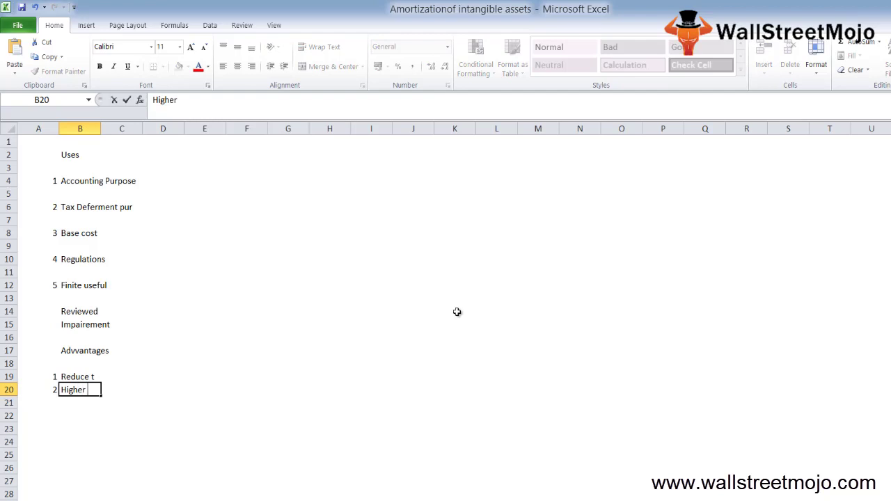
type(" value of asset")
key("Return")
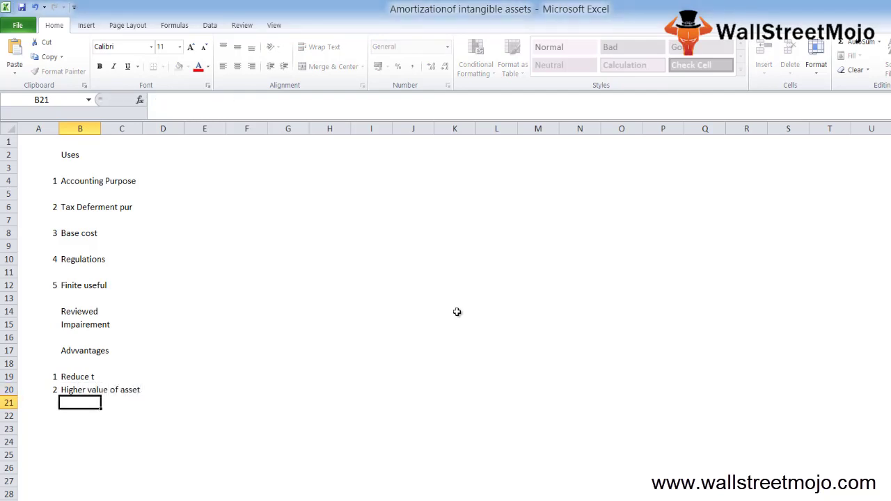
type("more income of")
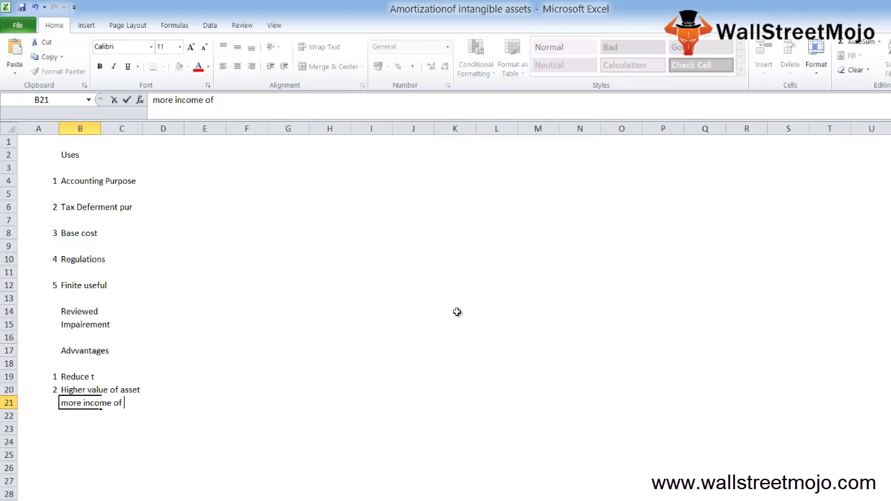
key("Return")
key("Return")
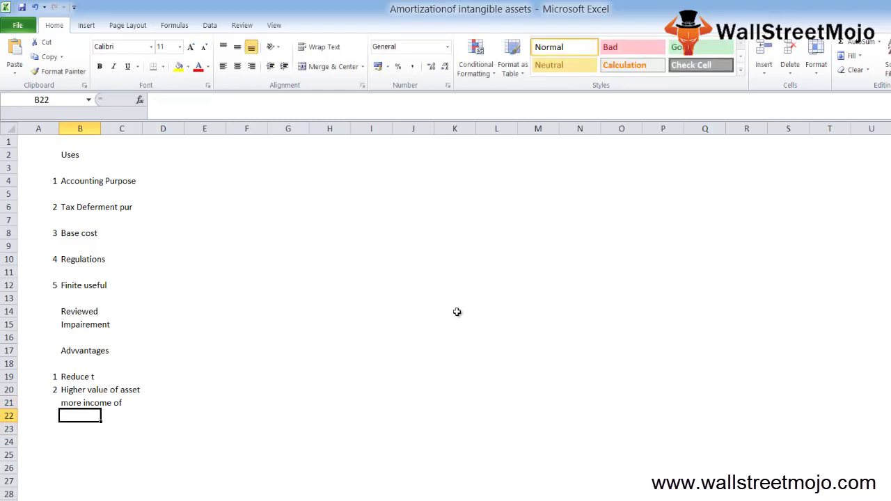
key("ctrl+Page_Up")
key("ctrl+Page_Up")
key("ctrl+Page_Down")
key("ctrl+Page_Down")
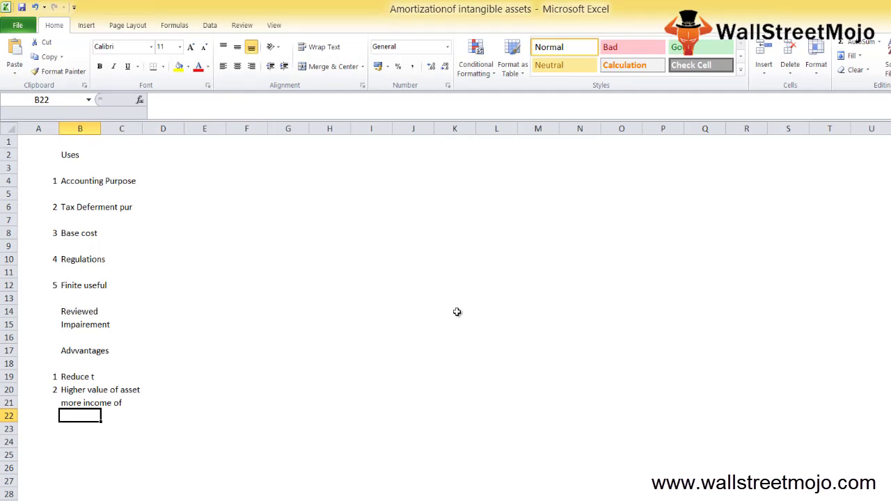
Step: Enter 'Assesing' in B23, 'Assessing' in B25 and 'Min fi' in B26
key("Down")
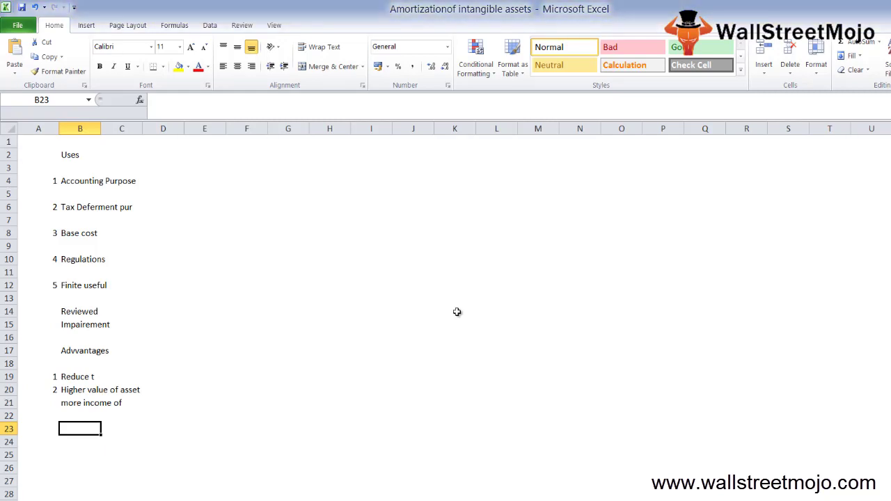
type("Assesing")
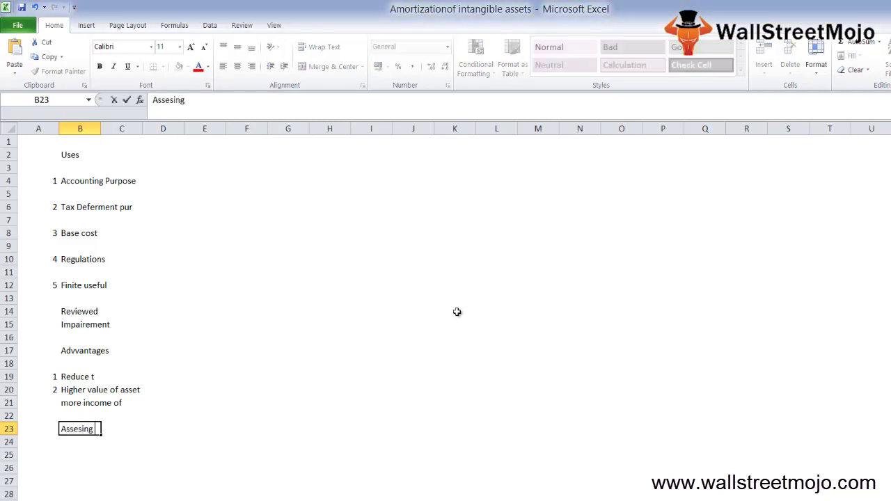
key("Return")
key("Return")
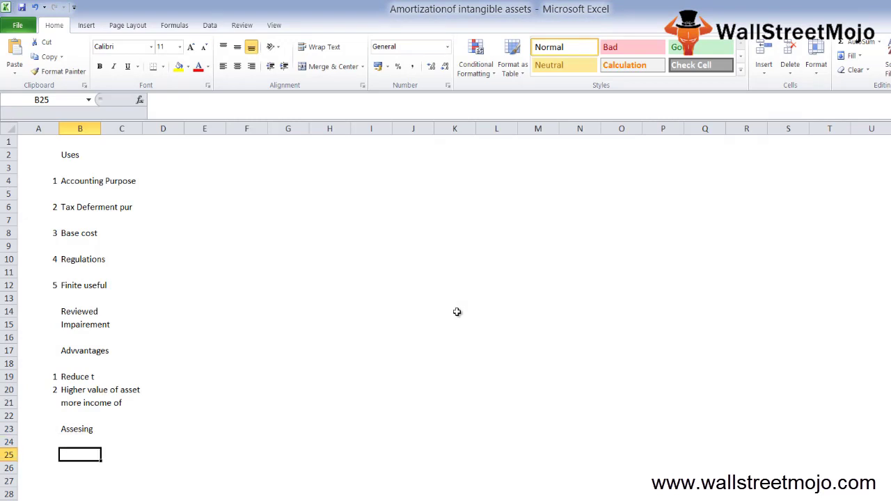
type("Assessi")
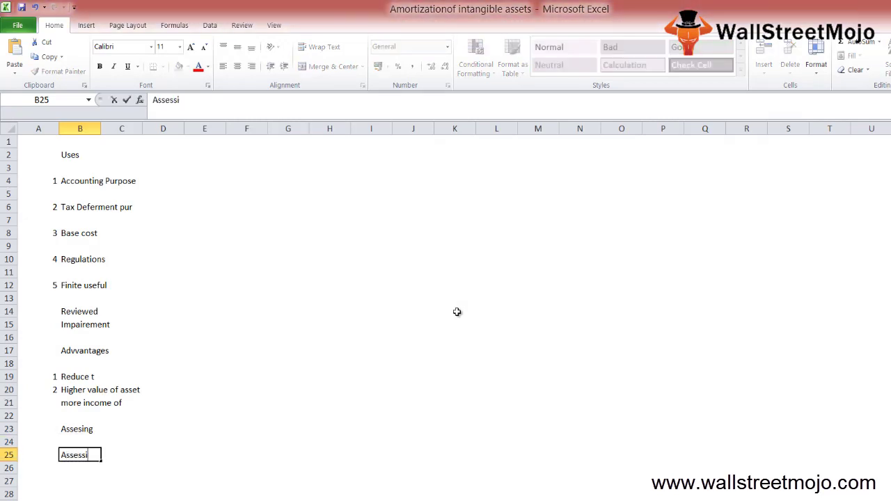
type("ng")
key("Return")
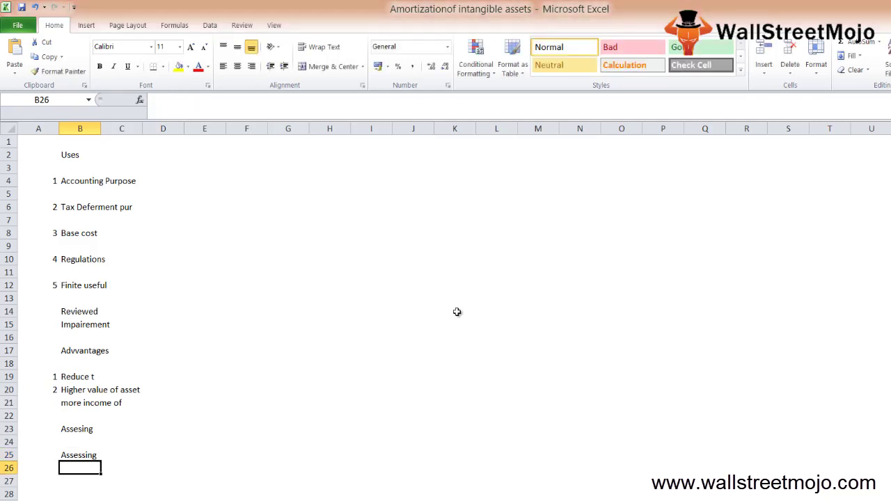
type("Min finanica")
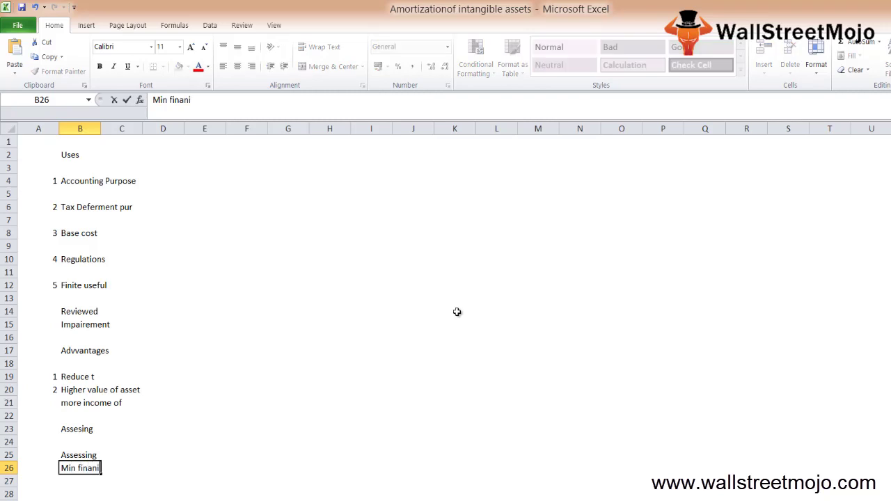
key("BackSpace")
key("BackSpace")
key("BackSpace")
key("BackSpace")
key("BackSpace")
key("BackSpace")
key("Return")
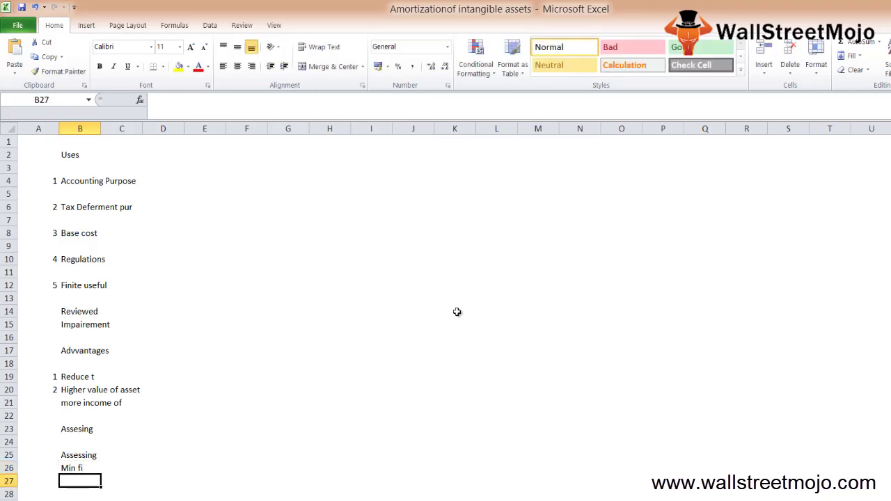